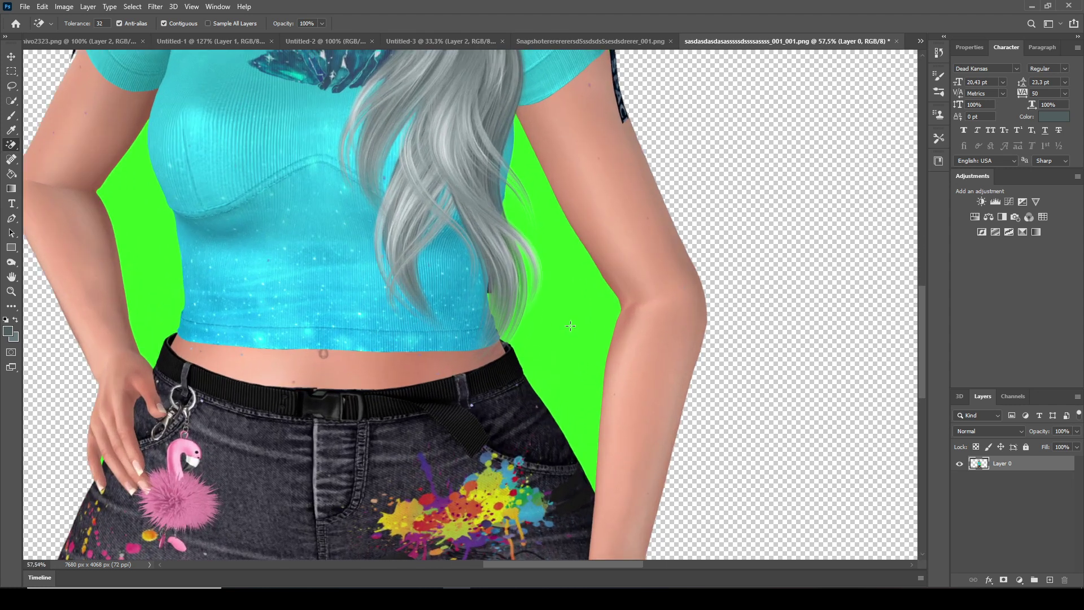
Step: Erase the large green background areas between the torso and both arms with the Magic Eraser
{"action": "scroll", "coordinate": [570, 325], "scroll_direction": "up", "scroll_amount": 2}
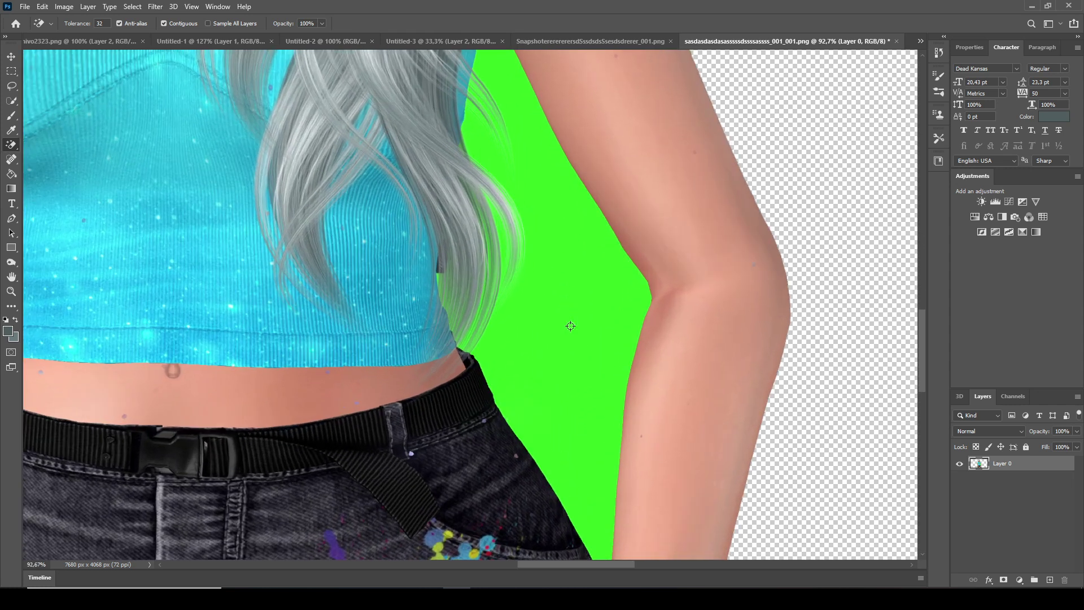
{"action": "scroll", "coordinate": [570, 326], "scroll_direction": "down", "scroll_amount": 2}
{"action": "scroll", "coordinate": [571, 326], "scroll_direction": "up", "scroll_amount": 1}
{"action": "scroll", "coordinate": [571, 326], "scroll_direction": "down", "scroll_amount": 2}
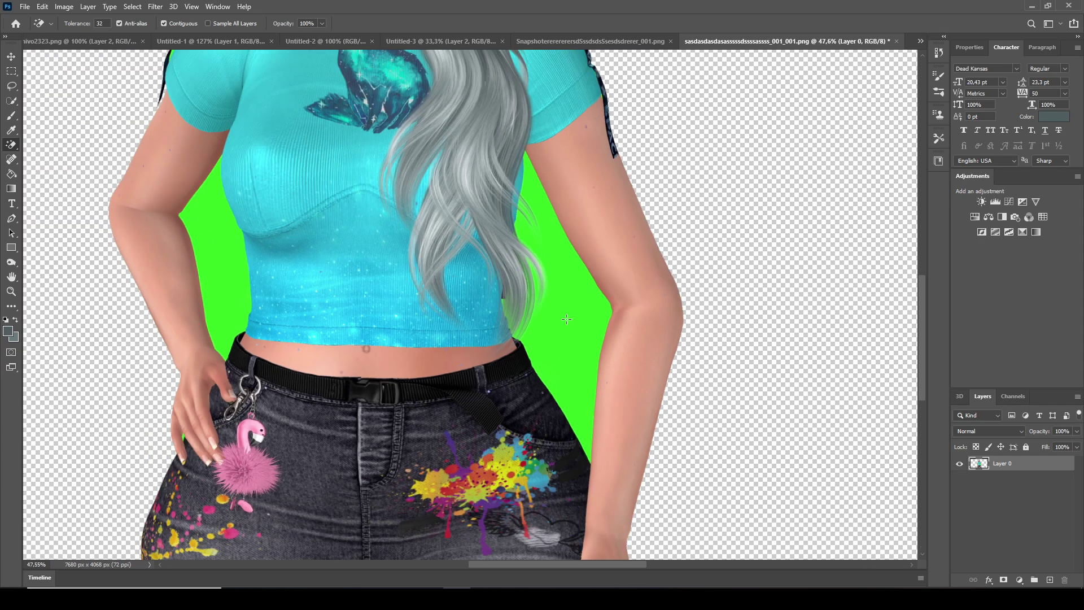
{"action": "left_click", "coordinate": [564, 321]}
{"action": "left_click", "coordinate": [225, 266]}
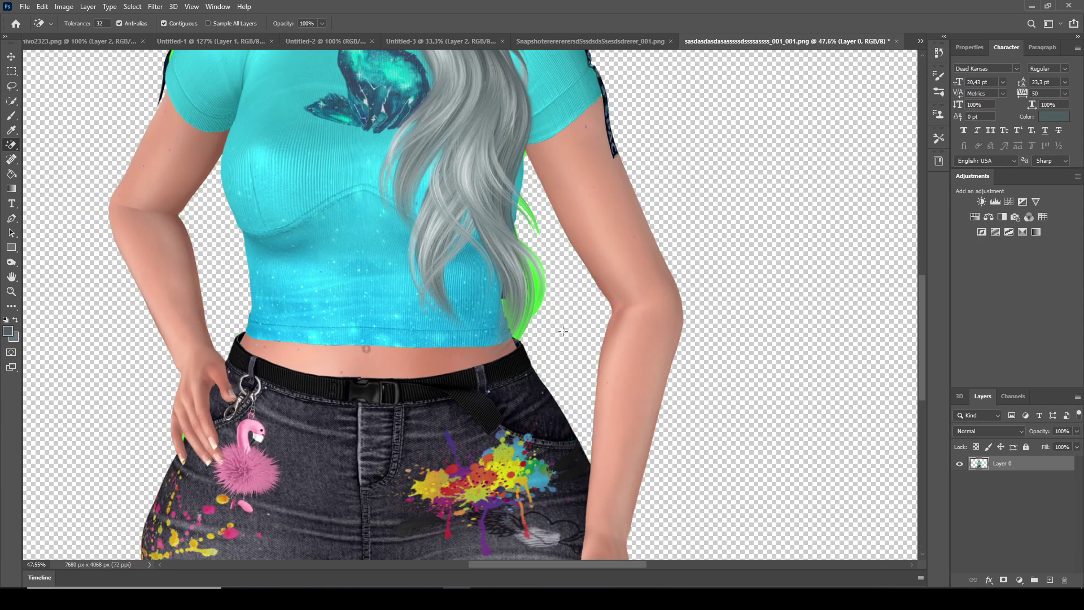
Step: Erase the green pocket inside the hair curl beside the waist and the small green gap along the shirt edge
{"action": "scroll", "coordinate": [563, 331], "scroll_direction": "down", "scroll_amount": 4}
{"action": "scroll", "coordinate": [536, 309], "scroll_direction": "up", "scroll_amount": 18}
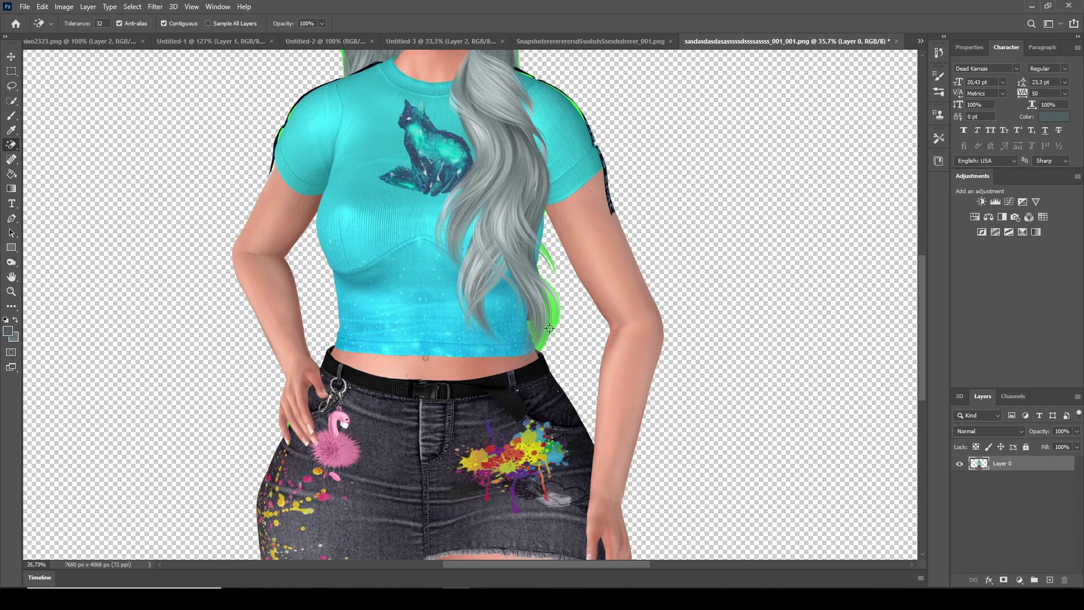
{"action": "scroll", "coordinate": [565, 316], "scroll_direction": "down", "scroll_amount": 3}
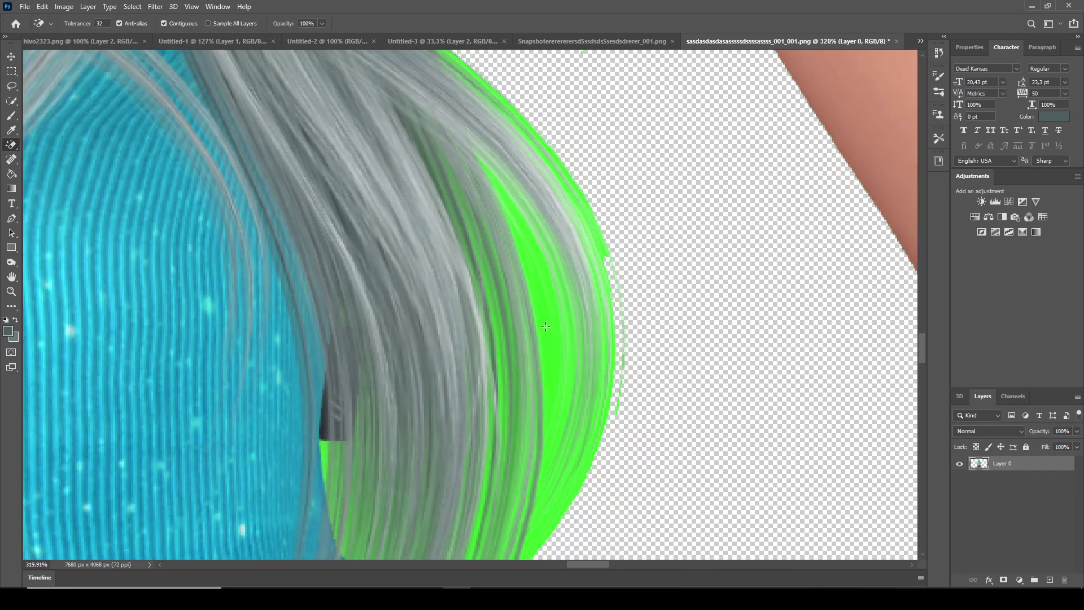
{"action": "left_click", "coordinate": [546, 397]}
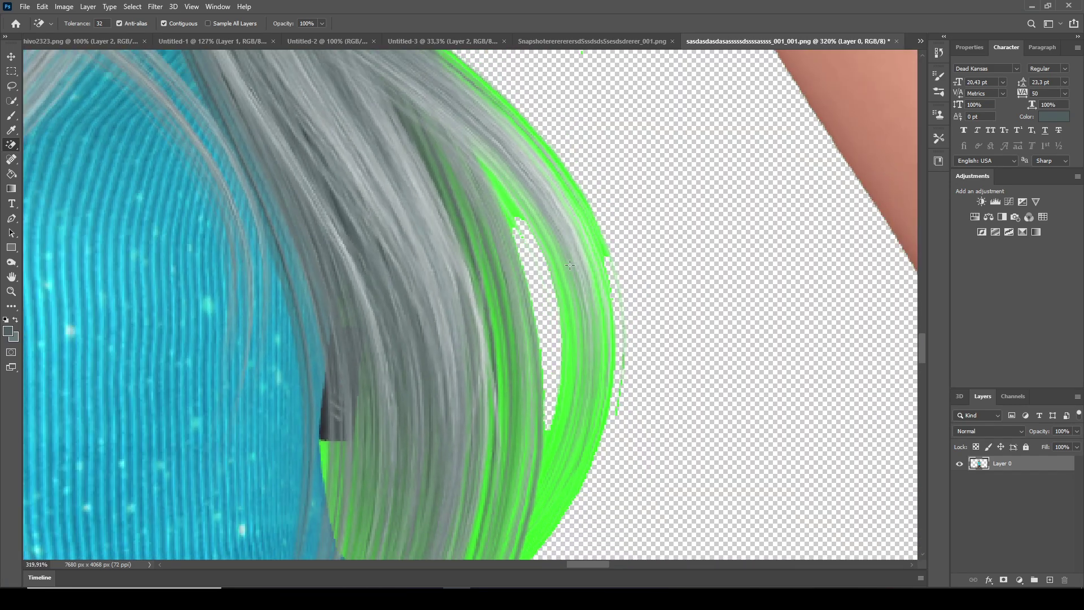
{"action": "scroll", "coordinate": [570, 264], "scroll_direction": "down", "scroll_amount": 1}
{"action": "scroll", "coordinate": [307, 421], "scroll_direction": "up", "scroll_amount": 1}
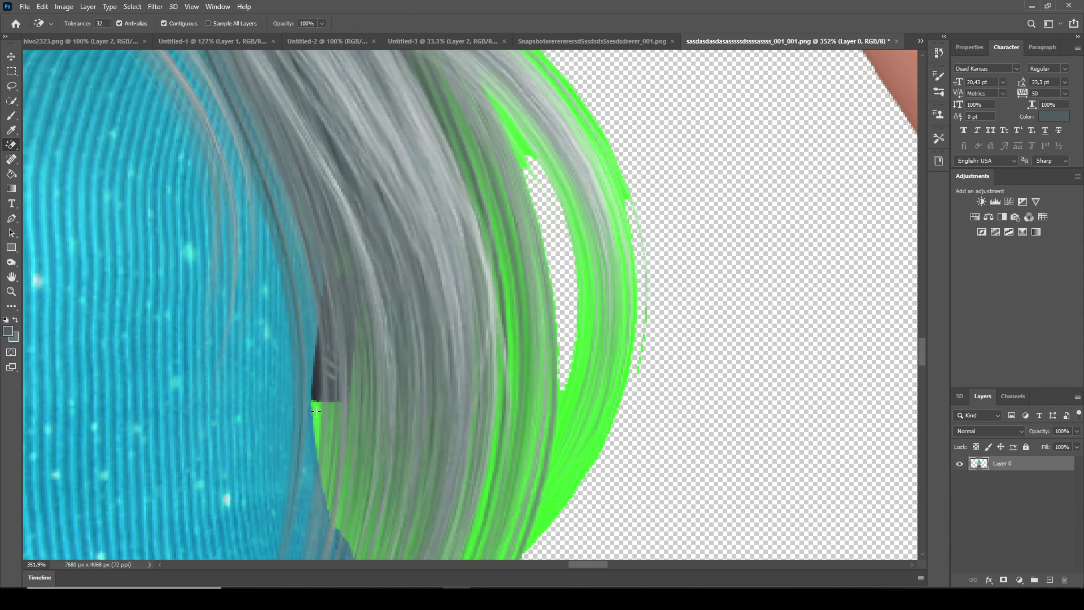
{"action": "left_click", "coordinate": [315, 412]}
Step: Erase the leftover green at the upper tip of the opening inside the hair curl
{"action": "scroll", "coordinate": [384, 497], "scroll_direction": "down", "scroll_amount": 4}
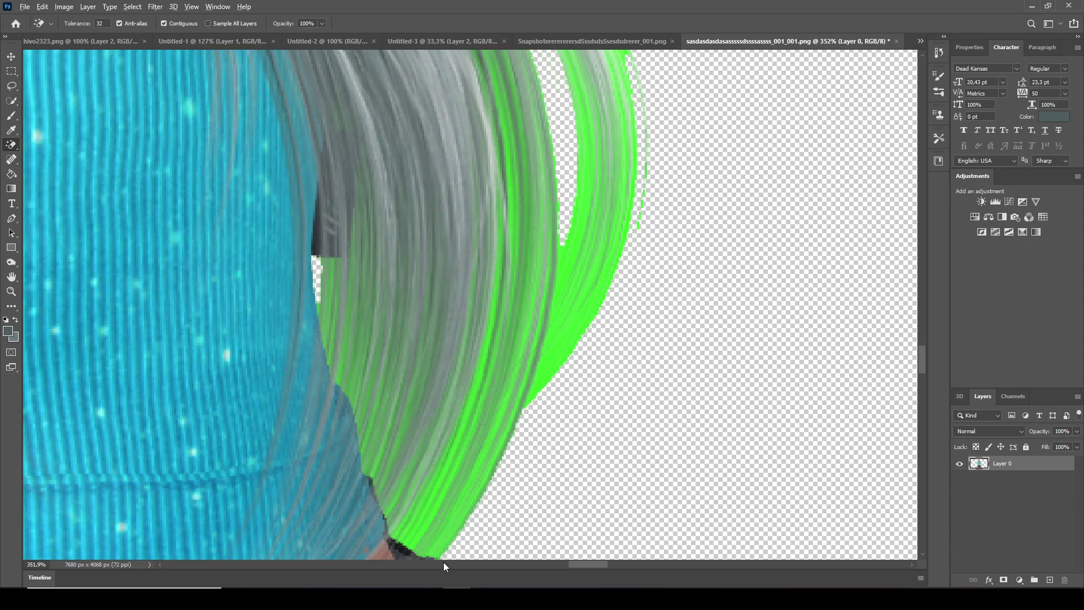
{"action": "scroll", "coordinate": [443, 508], "scroll_direction": "down", "scroll_amount": 3}
{"action": "scroll", "coordinate": [612, 241], "scroll_direction": "up", "scroll_amount": 1}
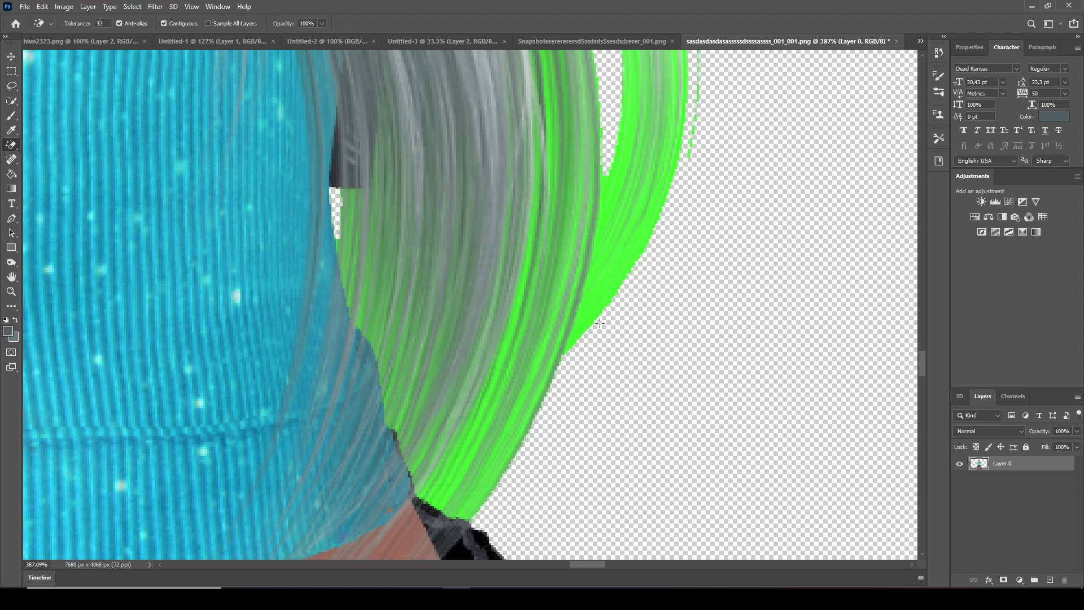
{"action": "scroll", "coordinate": [552, 381], "scroll_direction": "down", "scroll_amount": 5}
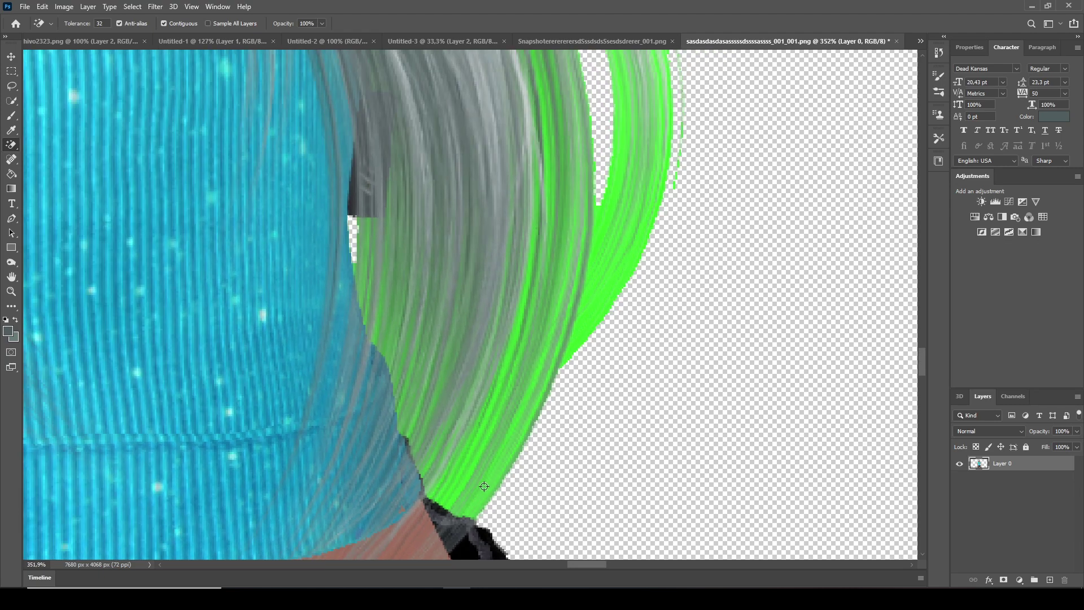
{"action": "scroll", "coordinate": [578, 182], "scroll_direction": "up", "scroll_amount": 5}
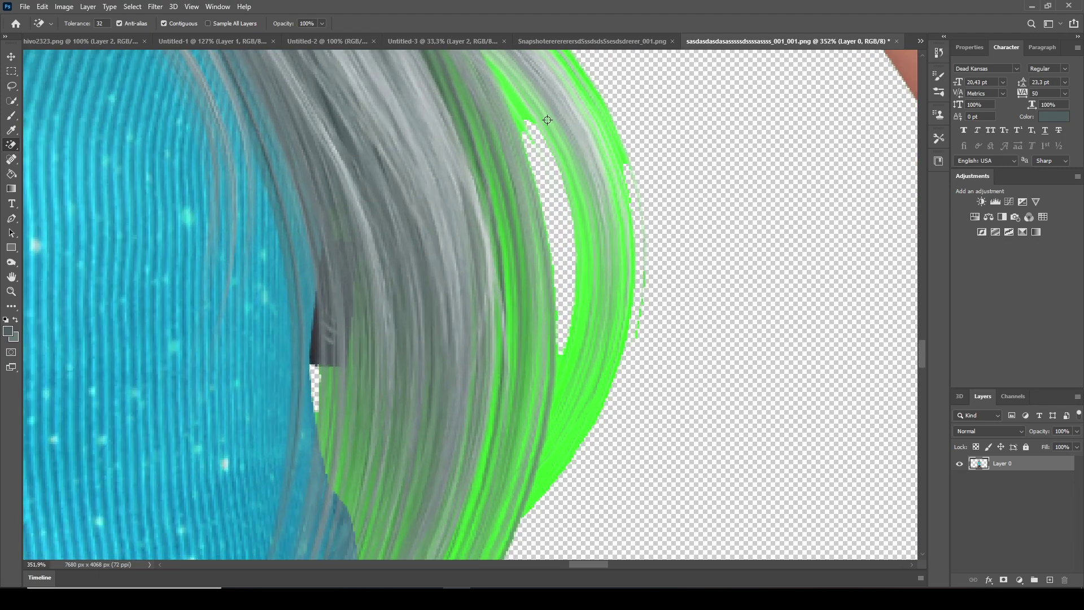
{"action": "left_click", "coordinate": [518, 113]}
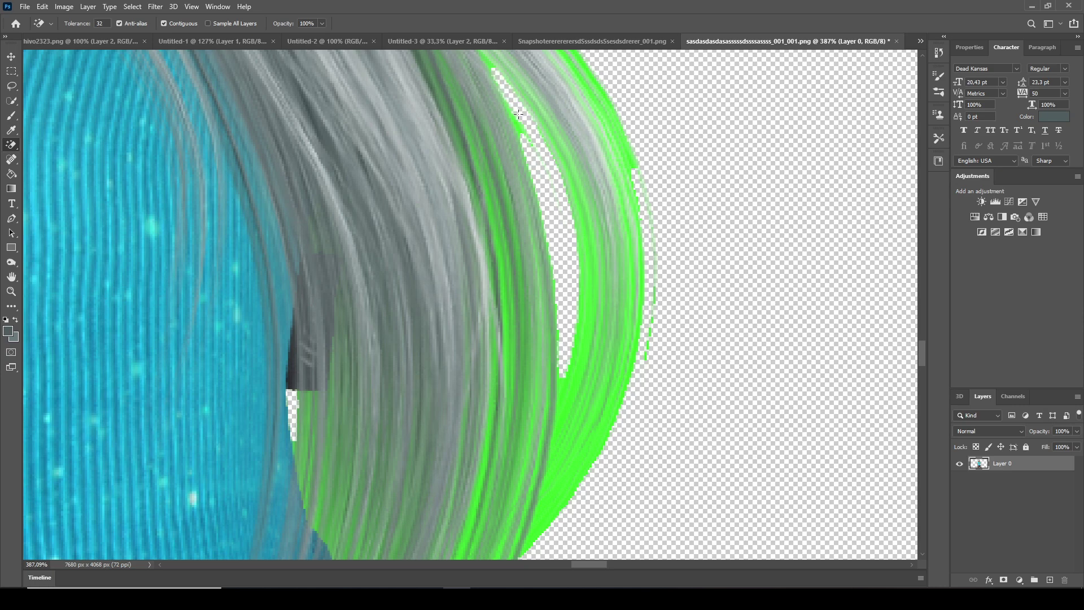
Step: Erase the green slivers between the strands where the outer hair curl rejoins the main lock
{"action": "scroll", "coordinate": [584, 389], "scroll_direction": "up", "scroll_amount": 9}
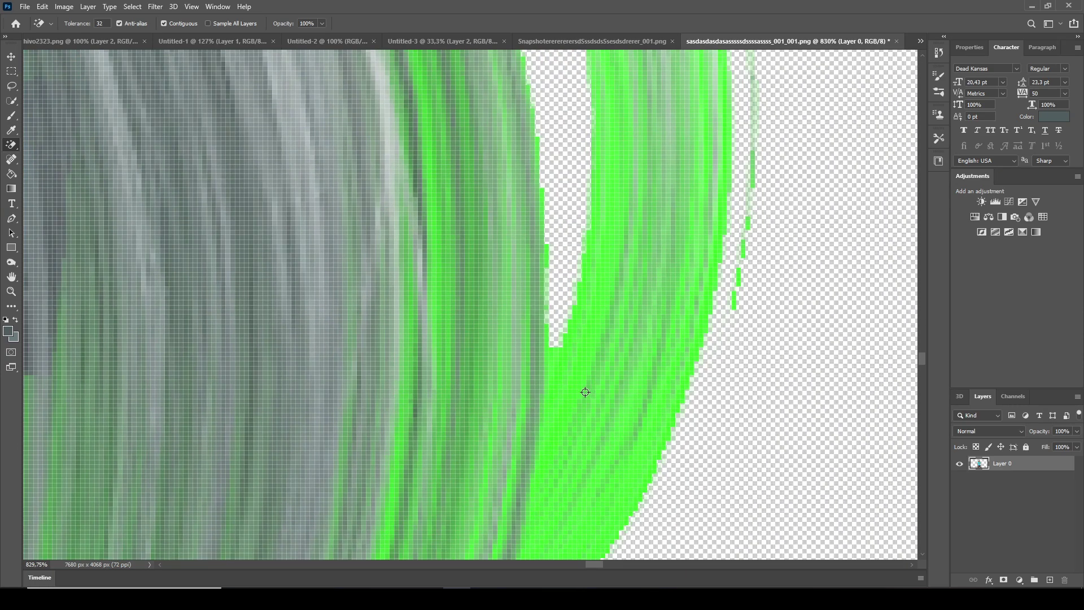
{"action": "left_click", "coordinate": [551, 399]}
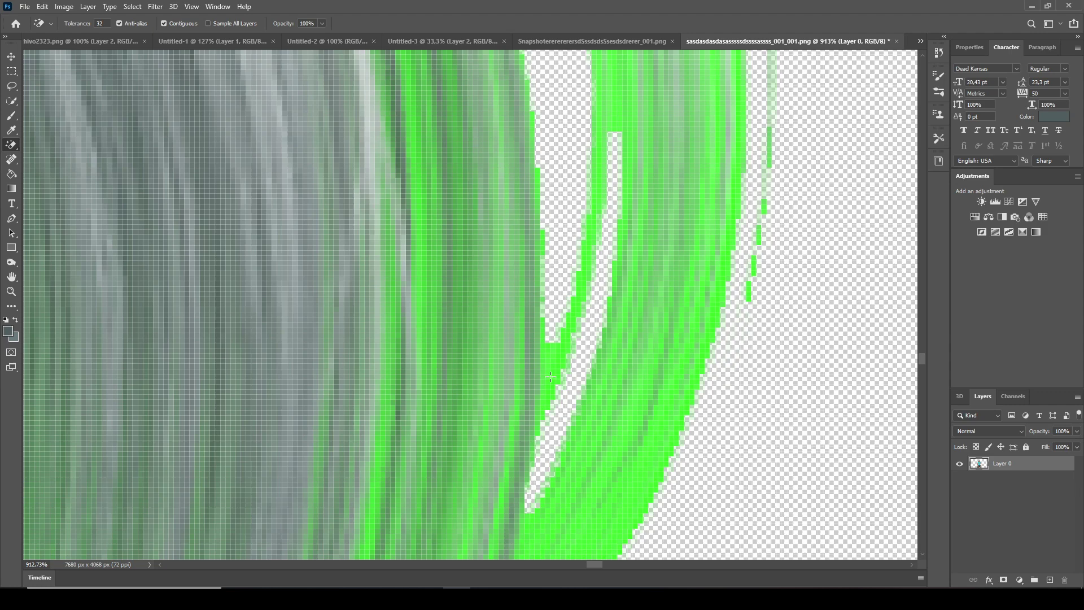
{"action": "left_click", "coordinate": [551, 377]}
{"action": "scroll", "coordinate": [648, 439], "scroll_direction": "down", "scroll_amount": 5}
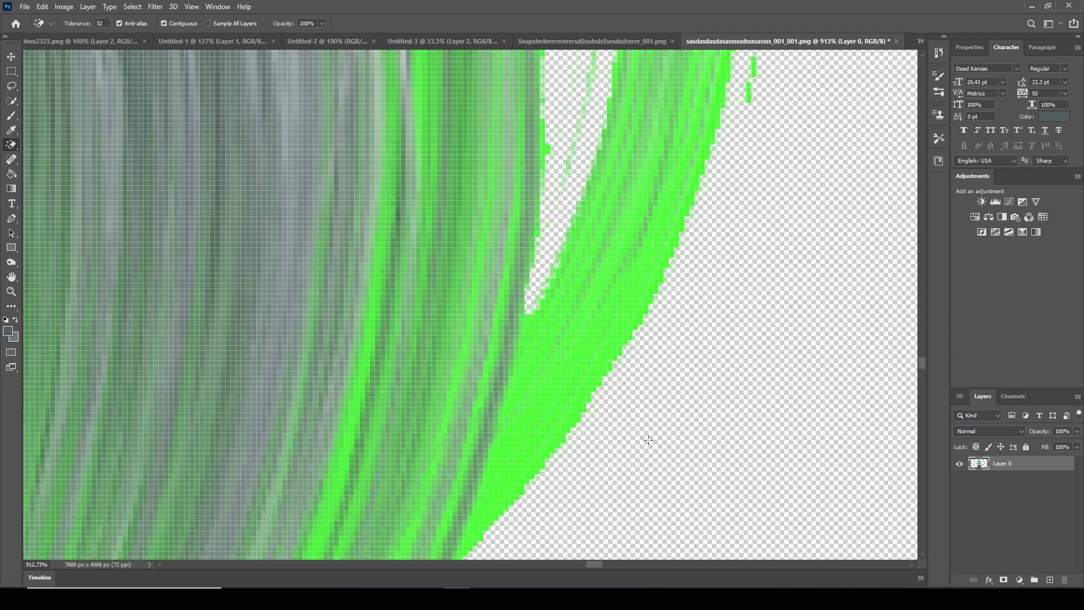
{"action": "scroll", "coordinate": [648, 439], "scroll_direction": "down", "scroll_amount": 2}
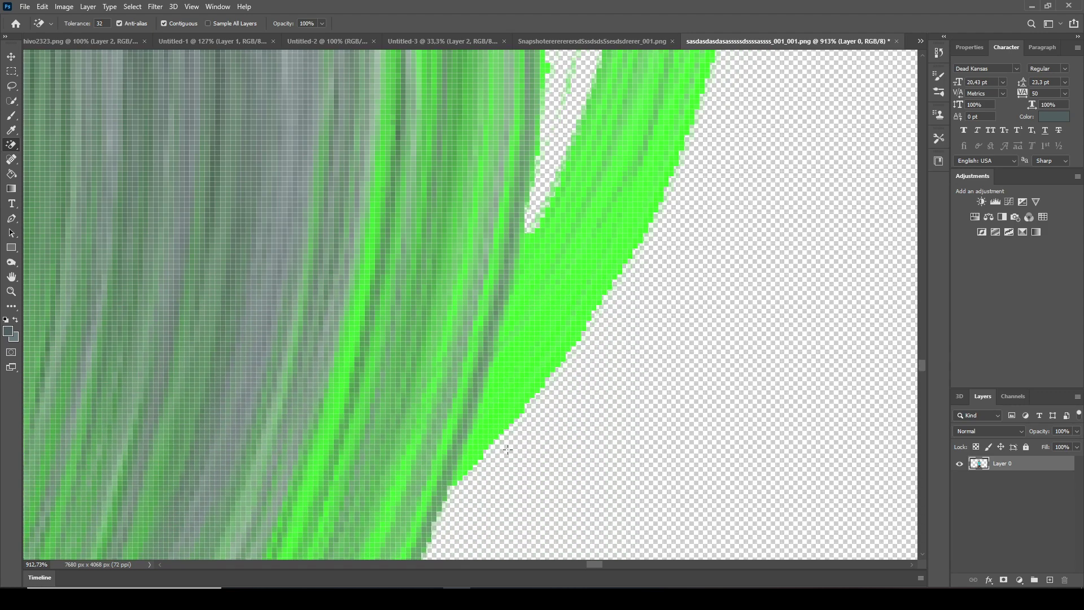
{"action": "left_click", "coordinate": [483, 427]}
{"action": "scroll", "coordinate": [531, 391], "scroll_direction": "down", "scroll_amount": 5}
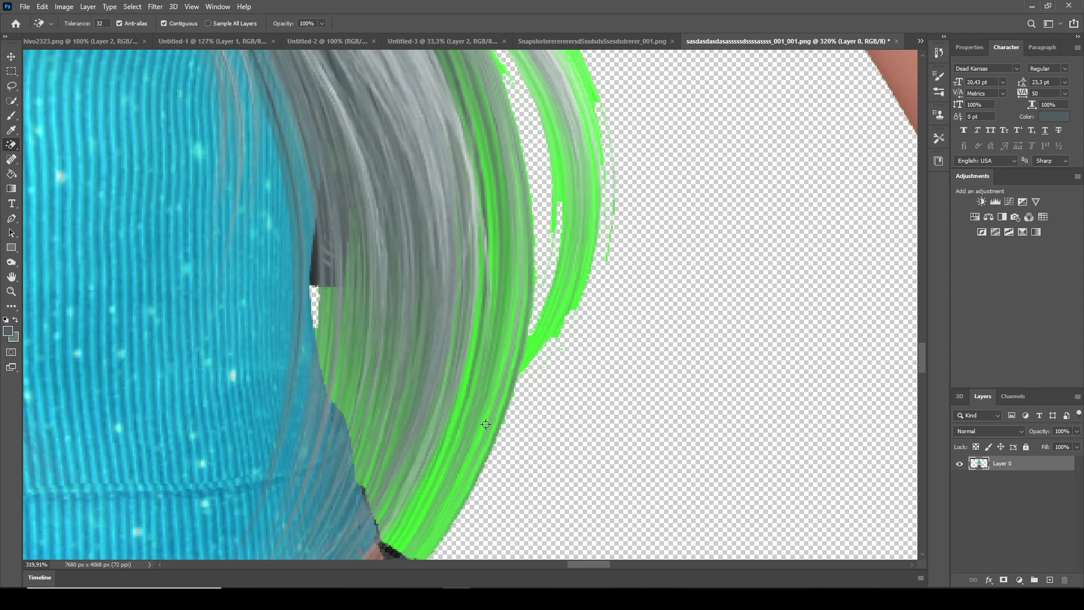
Step: Erase the bright green streak between the hair tips just above the belt
{"action": "scroll", "coordinate": [460, 480], "scroll_direction": "up", "scroll_amount": 4}
{"action": "scroll", "coordinate": [460, 480], "scroll_direction": "up", "scroll_amount": 2}
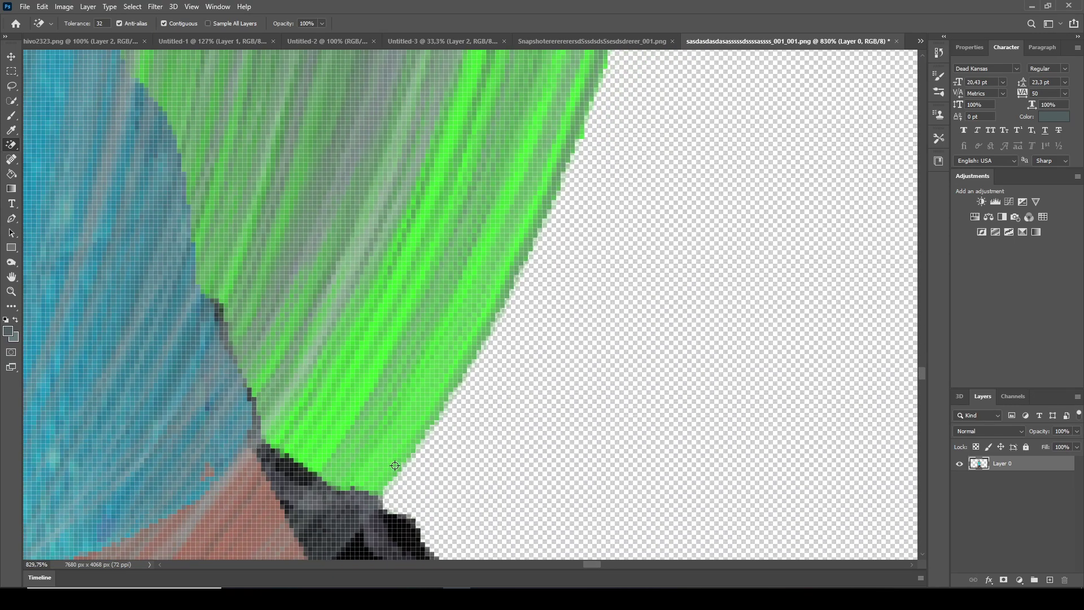
{"action": "left_click", "coordinate": [337, 441]}
{"action": "scroll", "coordinate": [335, 439], "scroll_direction": "down", "scroll_amount": 6}
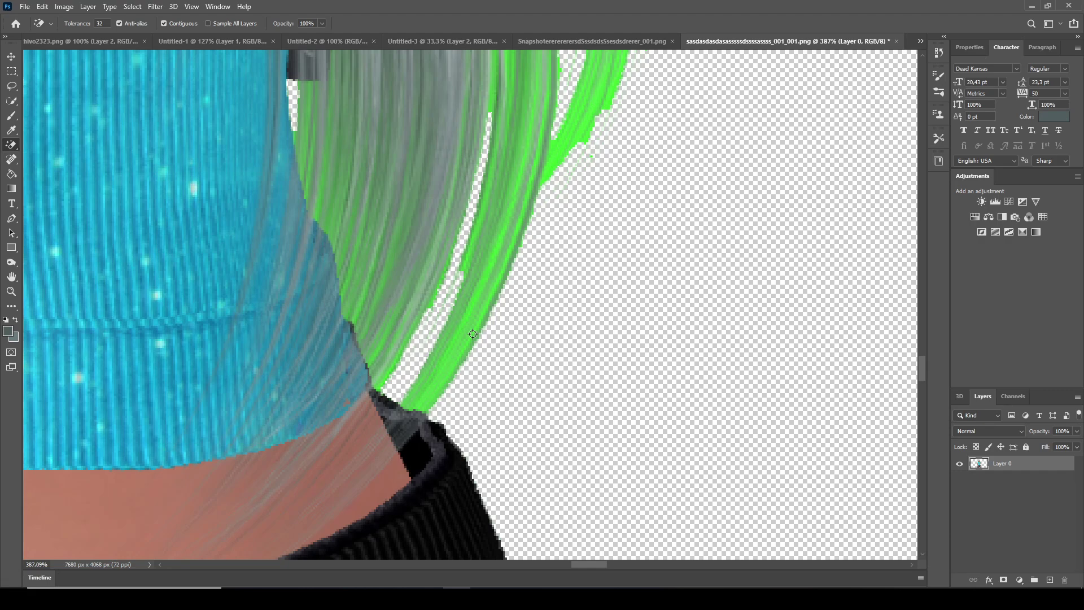
Step: Erase the green between the thin loose hair strands beside the shirt, opposite the upper arm
{"action": "scroll", "coordinate": [499, 329], "scroll_direction": "down", "scroll_amount": 3}
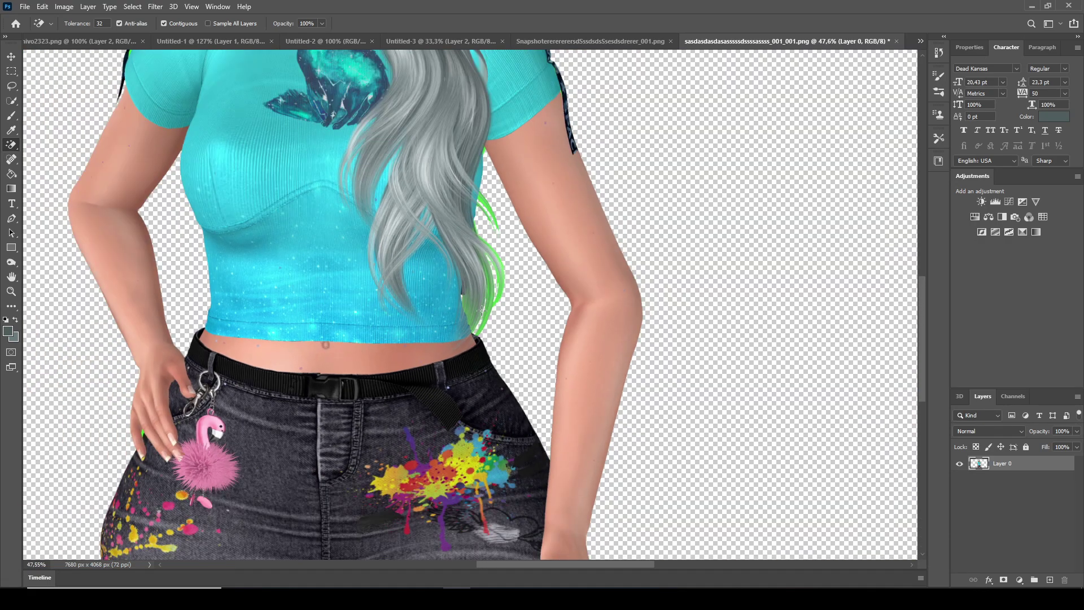
{"action": "scroll", "coordinate": [497, 212], "scroll_direction": "up", "scroll_amount": 8}
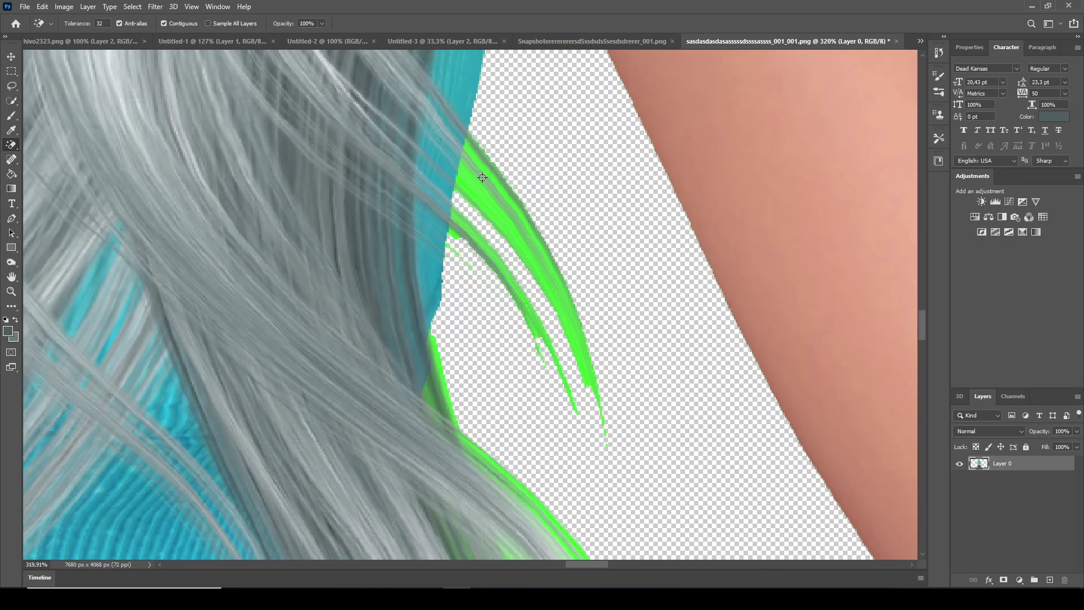
{"action": "scroll", "coordinate": [482, 175], "scroll_direction": "up", "scroll_amount": 2}
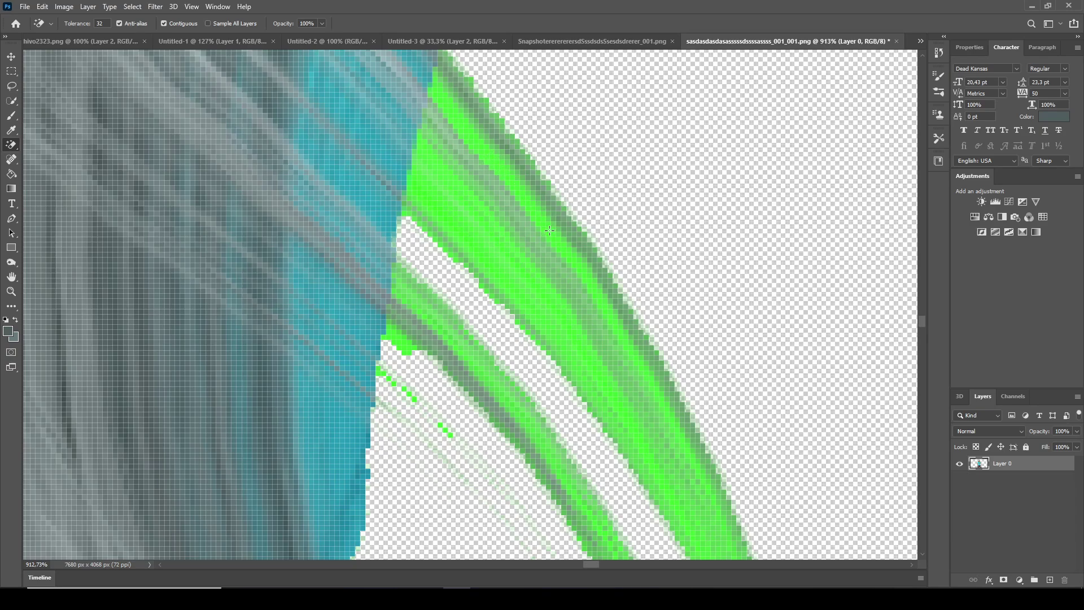
{"action": "left_click", "coordinate": [551, 234]}
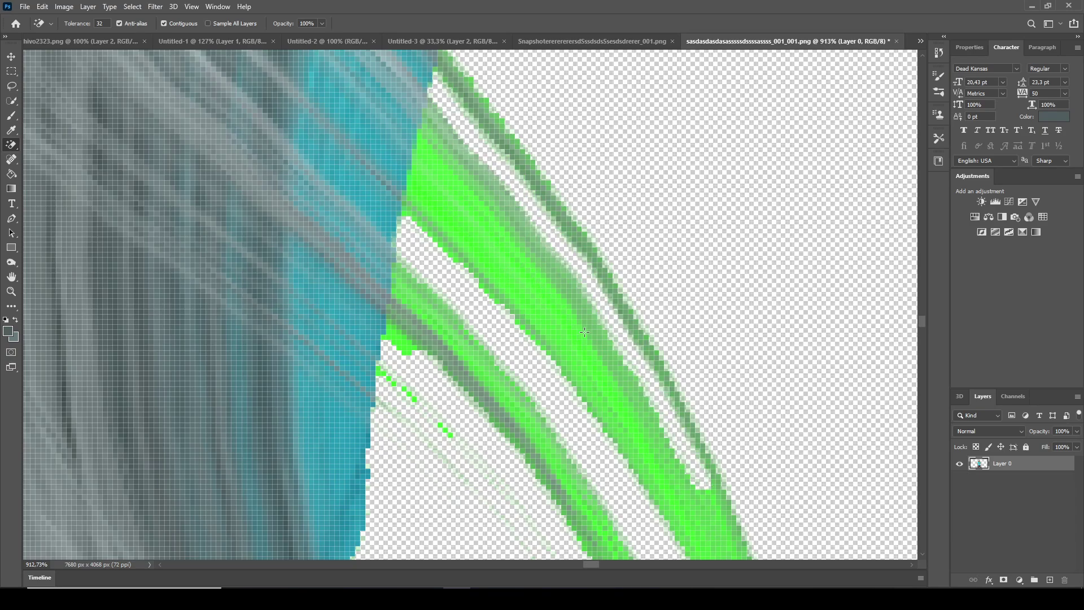
{"action": "left_click", "coordinate": [486, 267]}
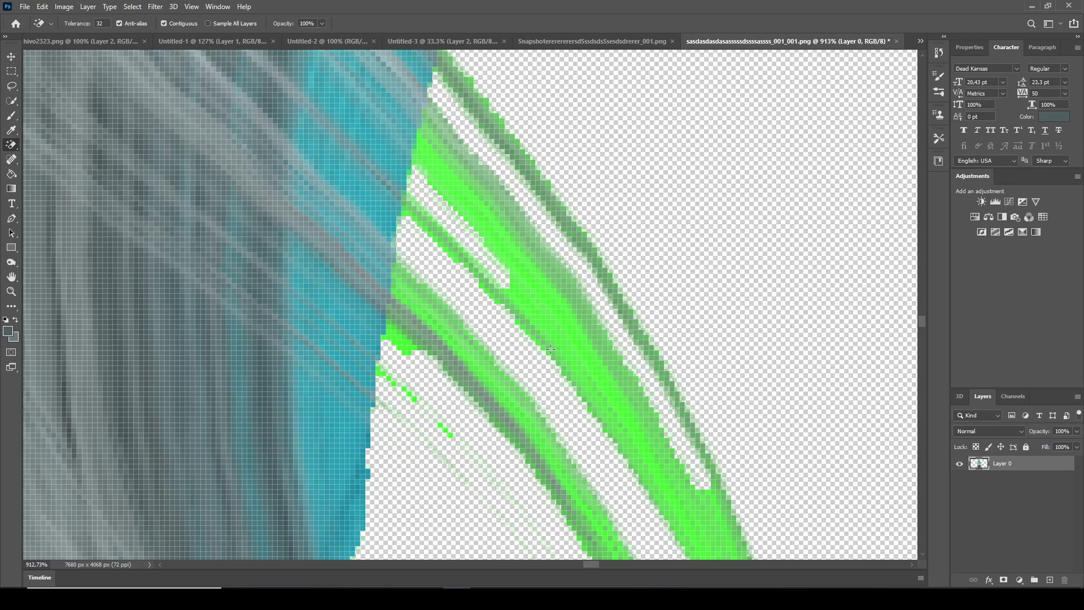
{"action": "left_click", "coordinate": [400, 349]}
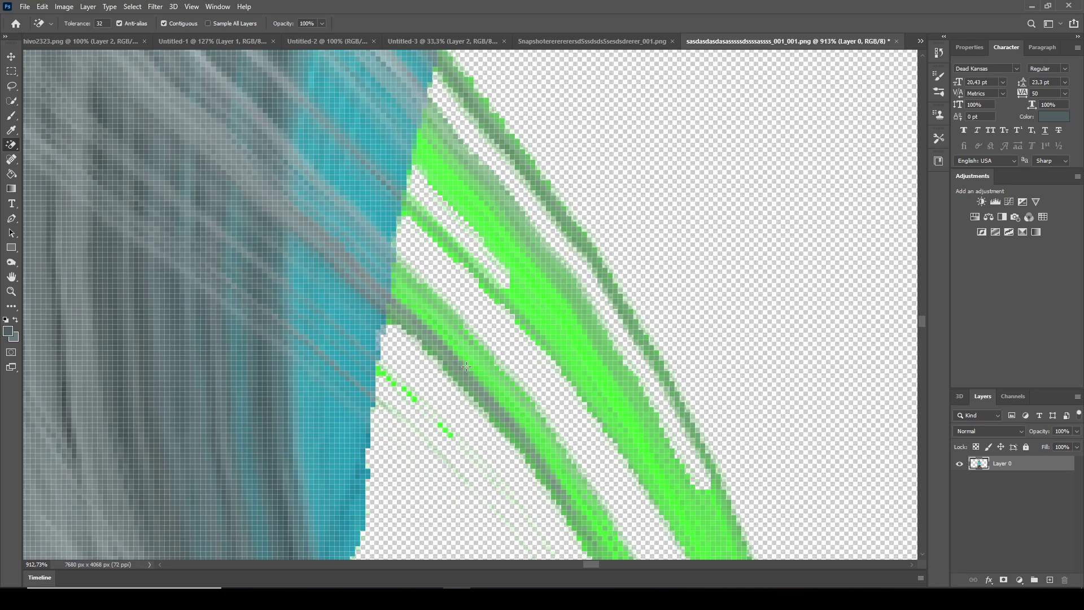
{"action": "scroll", "coordinate": [466, 367], "scroll_direction": "down", "scroll_amount": 5}
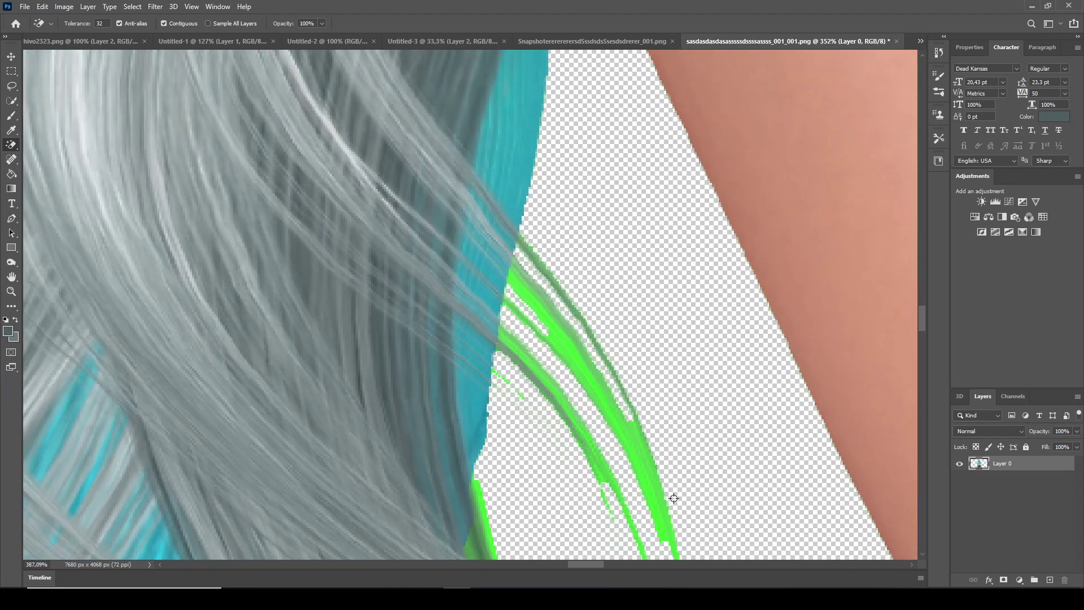
{"action": "scroll", "coordinate": [674, 498], "scroll_direction": "up", "scroll_amount": 4}
Step: Erase the small green spot at the armpit between the hair, shirt and arm
{"action": "scroll", "coordinate": [598, 439], "scroll_direction": "down", "scroll_amount": 10}
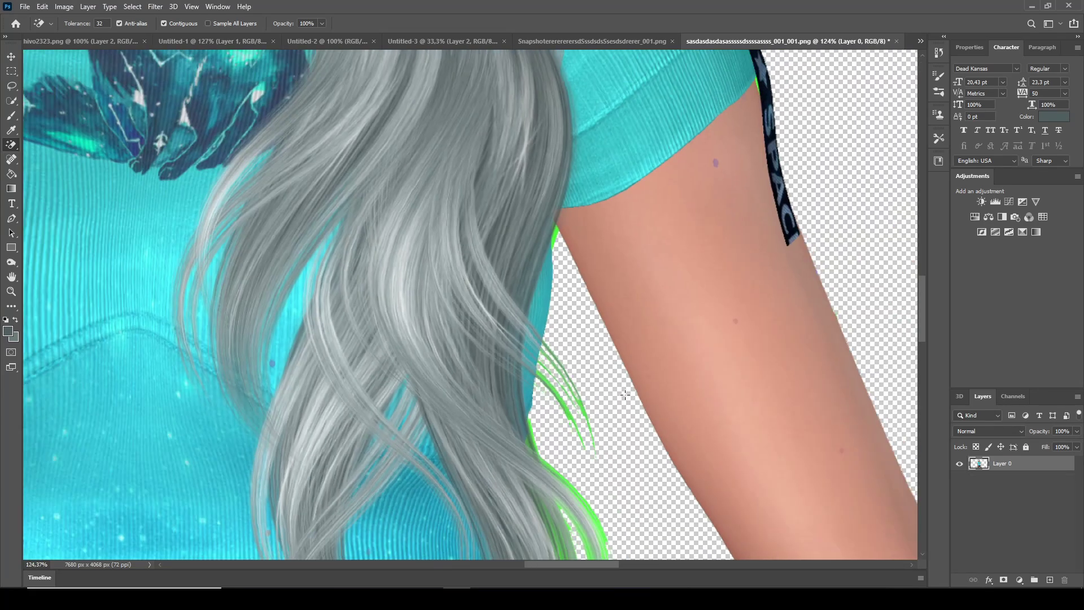
{"action": "scroll", "coordinate": [576, 216], "scroll_direction": "up", "scroll_amount": 5}
{"action": "left_click", "coordinate": [593, 211]}
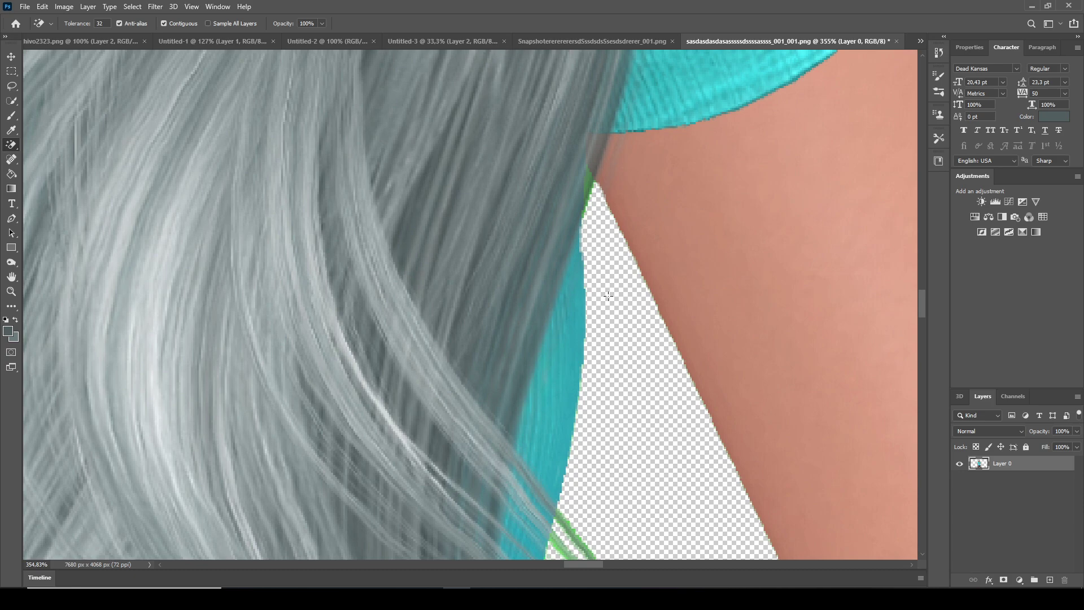
Step: Erase the green strips between the shirt's shoulder and the black strap along the sleeve and near the neck
{"action": "scroll", "coordinate": [617, 288], "scroll_direction": "down", "scroll_amount": 10}
{"action": "scroll", "coordinate": [632, 139], "scroll_direction": "up", "scroll_amount": 6}
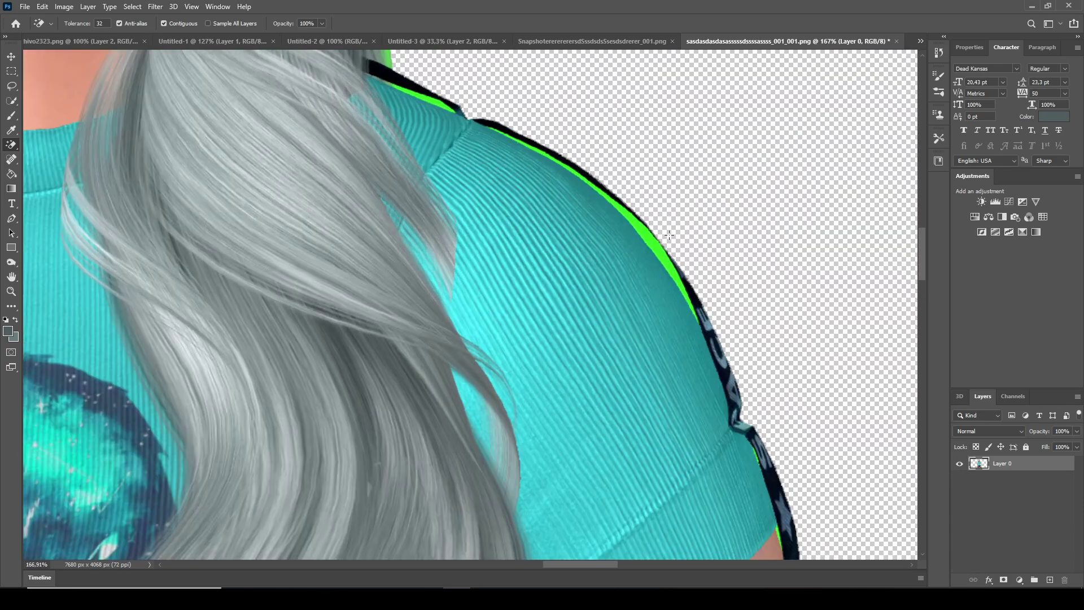
{"action": "left_click", "coordinate": [659, 250]}
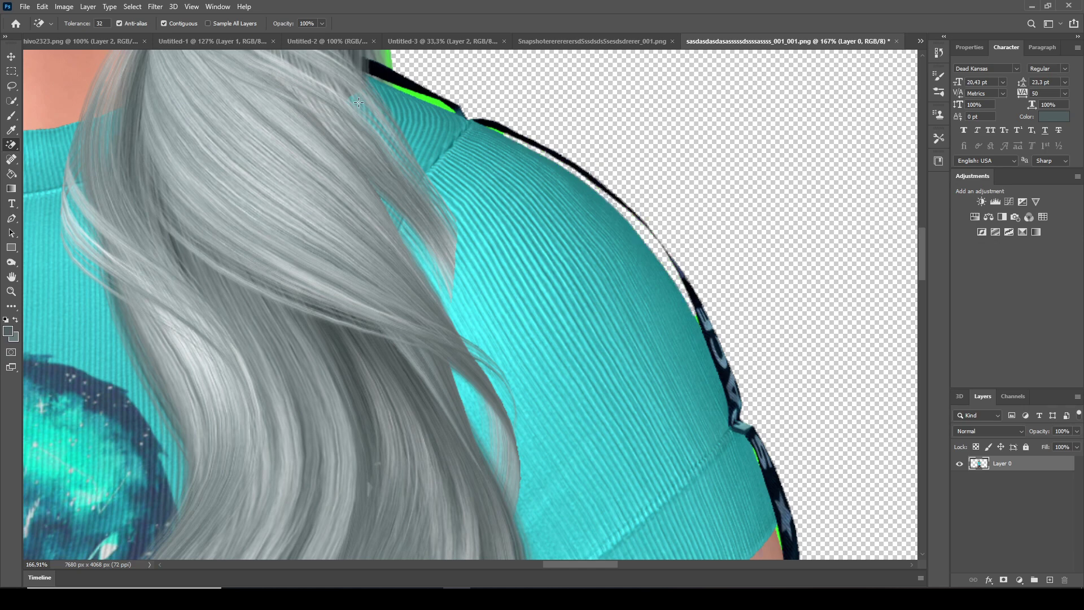
{"action": "scroll", "coordinate": [358, 102], "scroll_direction": "up", "scroll_amount": 3}
{"action": "left_click", "coordinate": [501, 107]}
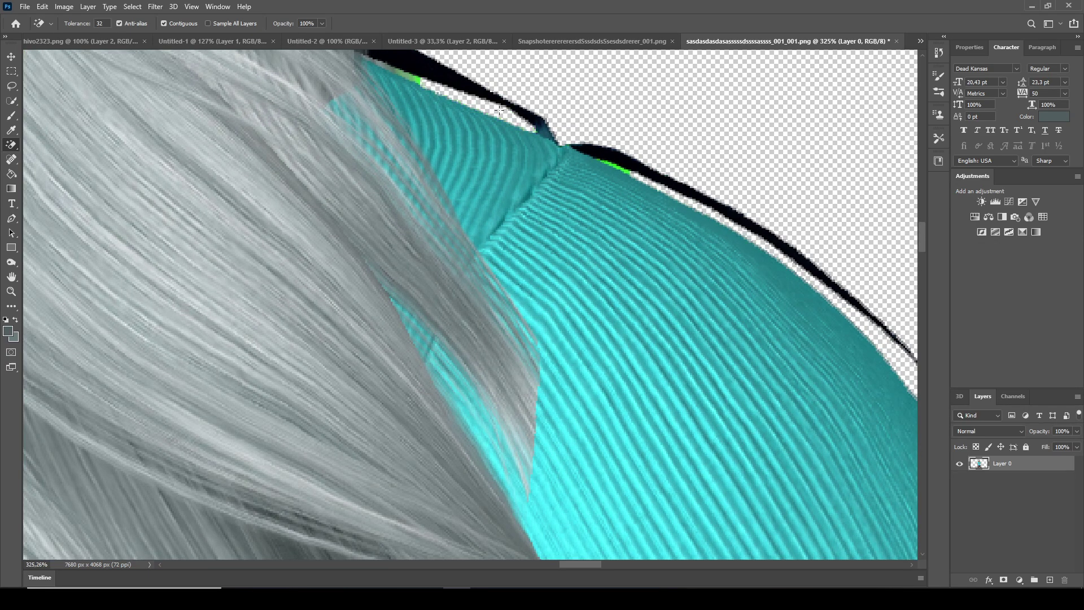
Step: Erase the green fringe along the outer edge of the hair just above the strapped shoulder
{"action": "scroll", "coordinate": [567, 153], "scroll_direction": "down", "scroll_amount": 5}
{"action": "scroll", "coordinate": [567, 153], "scroll_direction": "up", "scroll_amount": 5}
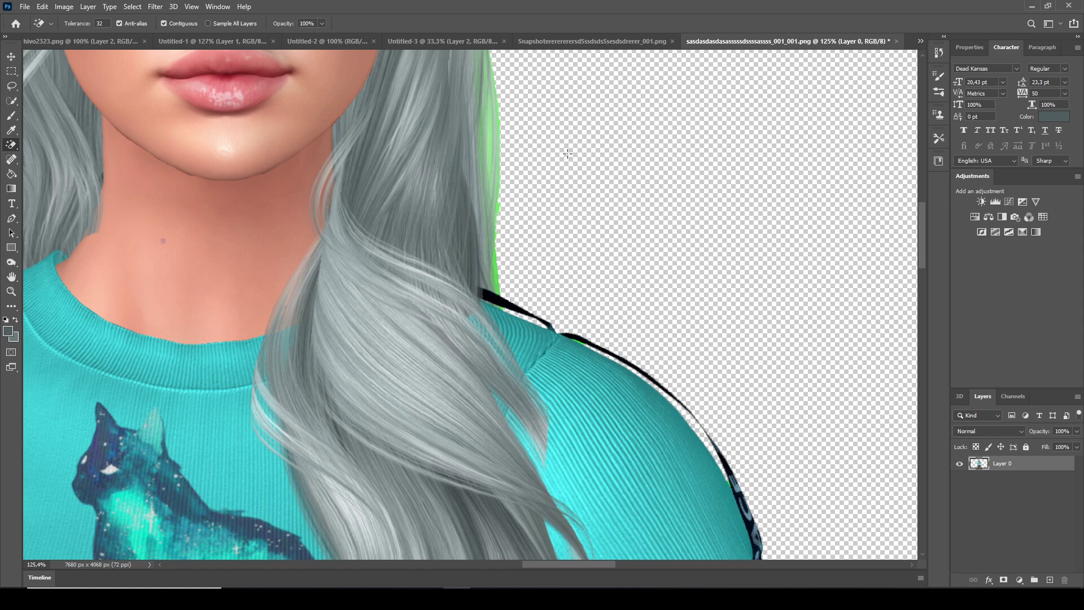
{"action": "scroll", "coordinate": [546, 266], "scroll_direction": "up", "scroll_amount": 2}
{"action": "scroll", "coordinate": [472, 369], "scroll_direction": "up", "scroll_amount": 3}
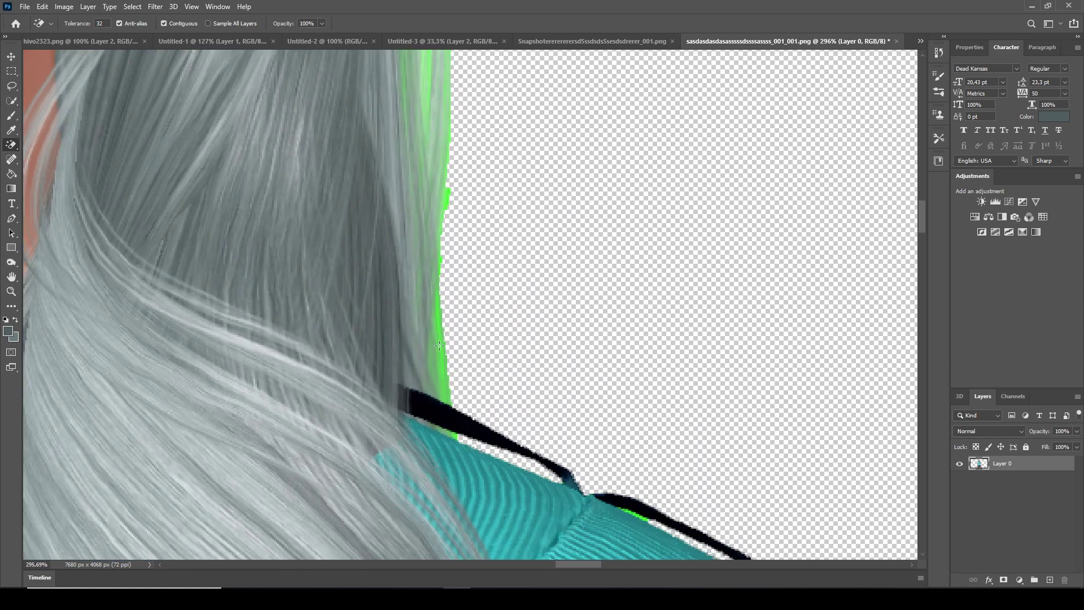
{"action": "left_click", "coordinate": [442, 359]}
{"action": "scroll", "coordinate": [467, 317], "scroll_direction": "down", "scroll_amount": 6}
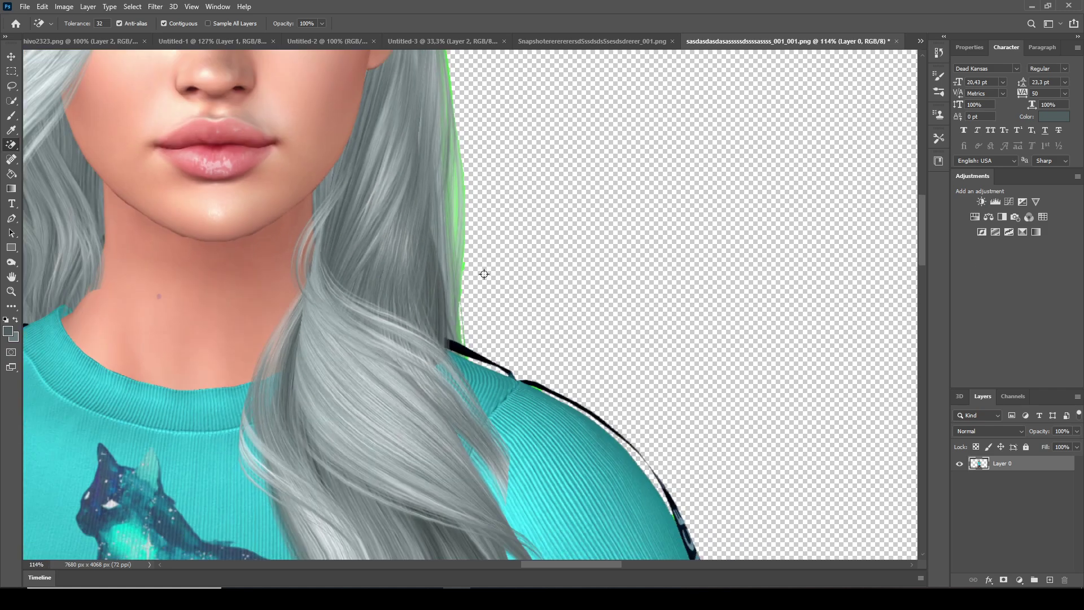
{"action": "scroll", "coordinate": [232, 195], "scroll_direction": "up", "scroll_amount": 6}
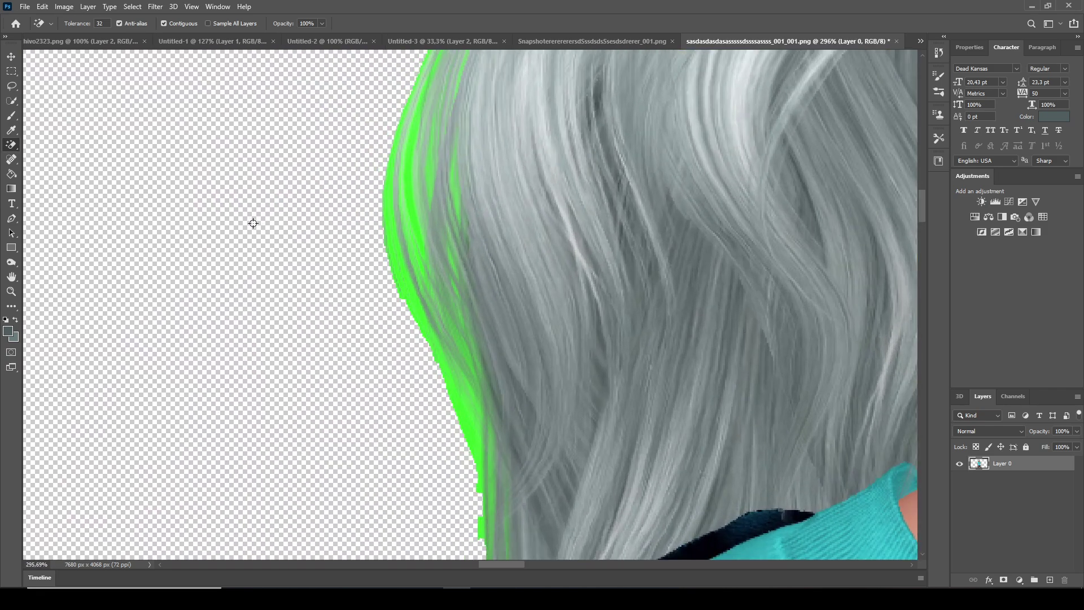
Step: Erase the green patches in the bulging outer strands of the hair, between the lips' height and the strapped shoulder
{"action": "scroll", "coordinate": [395, 237], "scroll_direction": "up", "scroll_amount": 4}
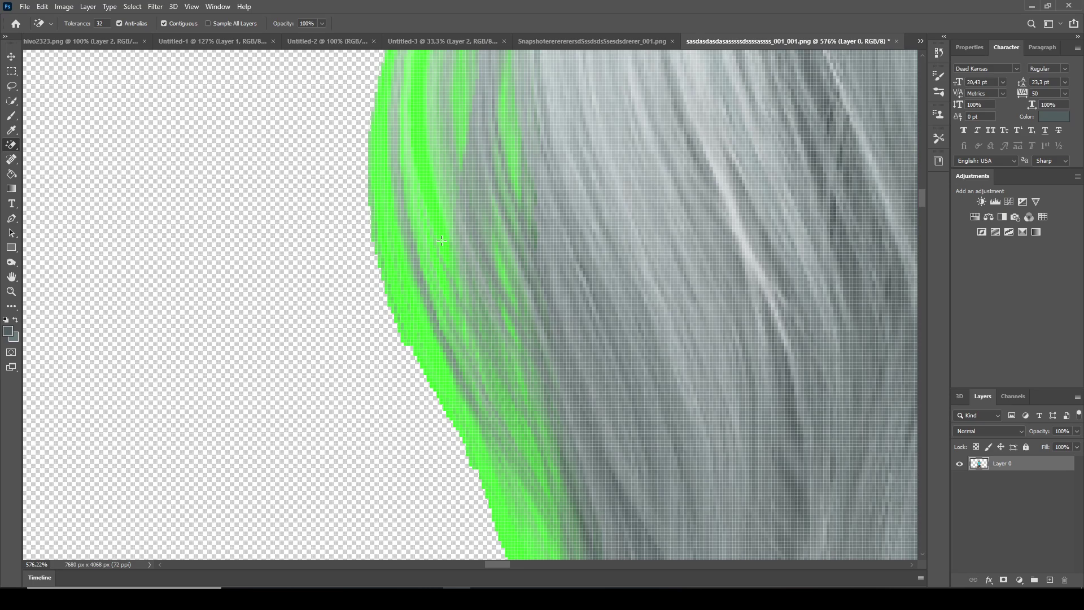
{"action": "left_click", "coordinate": [441, 241]}
{"action": "scroll", "coordinate": [442, 240], "scroll_direction": "down", "scroll_amount": 3}
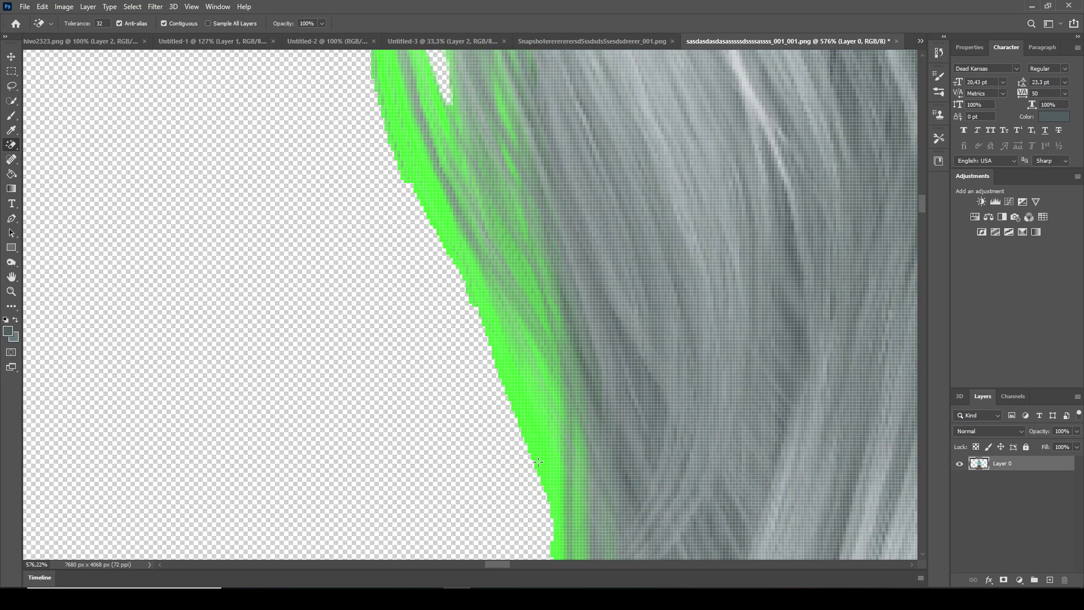
{"action": "left_click", "coordinate": [538, 462]}
{"action": "scroll", "coordinate": [491, 350], "scroll_direction": "down", "scroll_amount": 5}
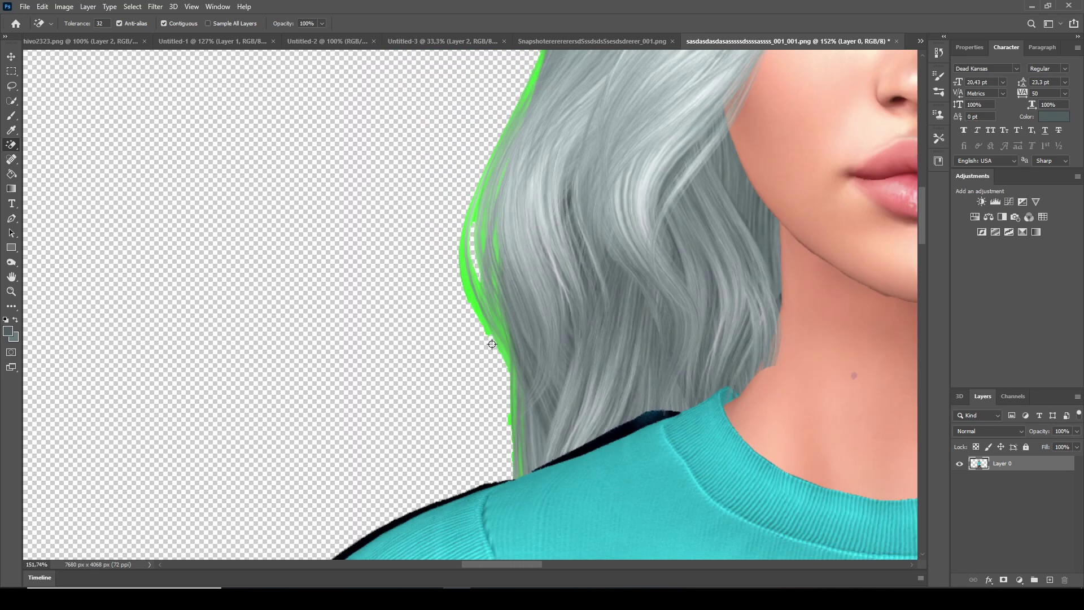
{"action": "scroll", "coordinate": [492, 343], "scroll_direction": "up", "scroll_amount": 5}
{"action": "left_click", "coordinate": [492, 287]}
{"action": "scroll", "coordinate": [493, 287], "scroll_direction": "down", "scroll_amount": 6}
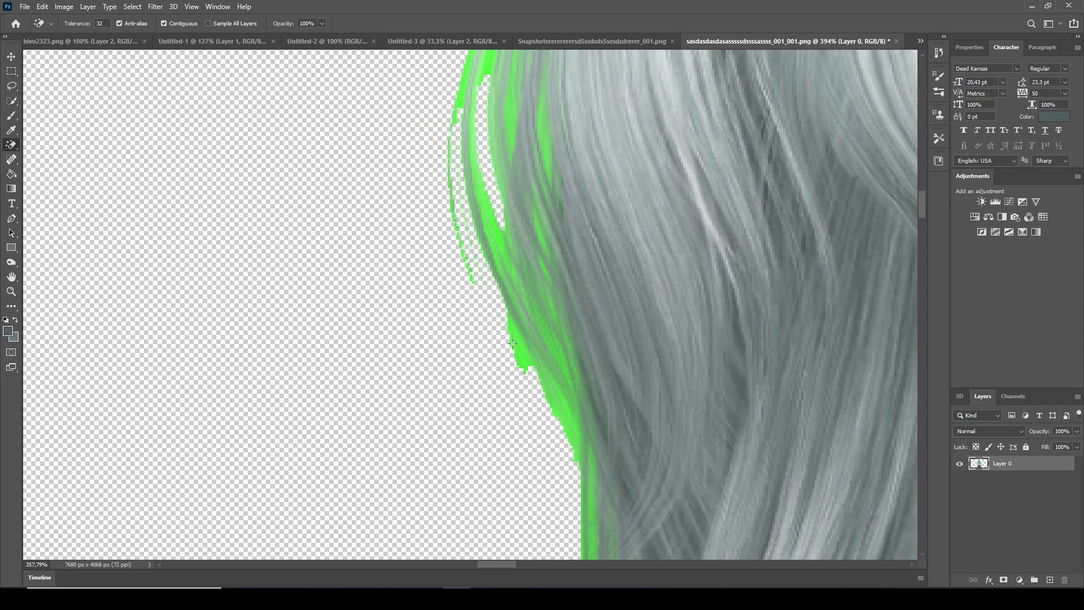
{"action": "scroll", "coordinate": [574, 147], "scroll_direction": "down", "scroll_amount": 2}
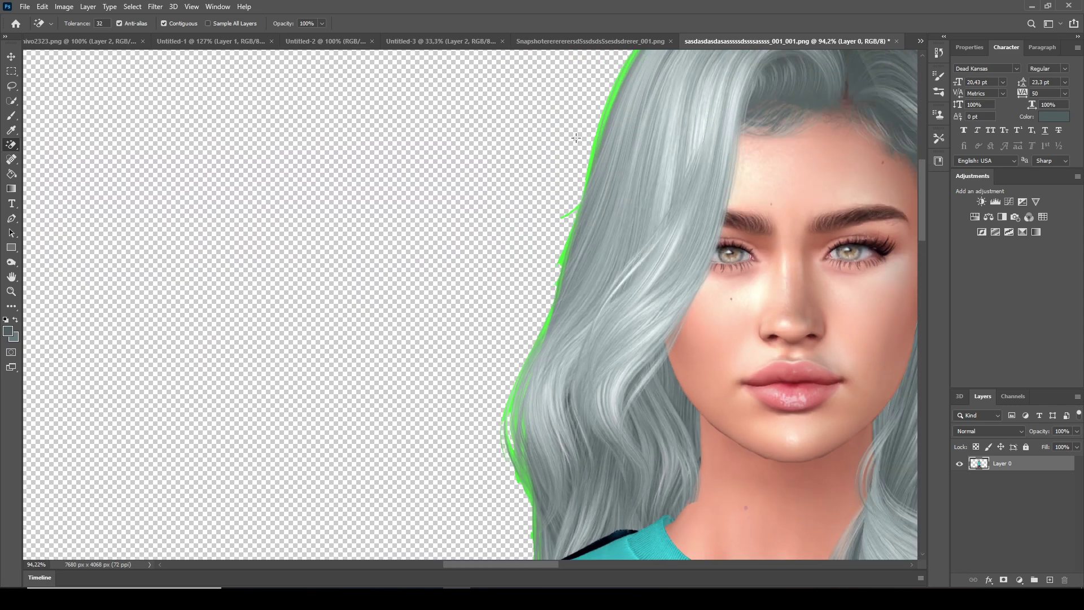
Step: Erase the green strips along the hair's outer edge beside the forehead, up towards the crown, on the side that covers the temple
{"action": "scroll", "coordinate": [589, 242], "scroll_direction": "up", "scroll_amount": 4}
{"action": "scroll", "coordinate": [589, 243], "scroll_direction": "up", "scroll_amount": 1}
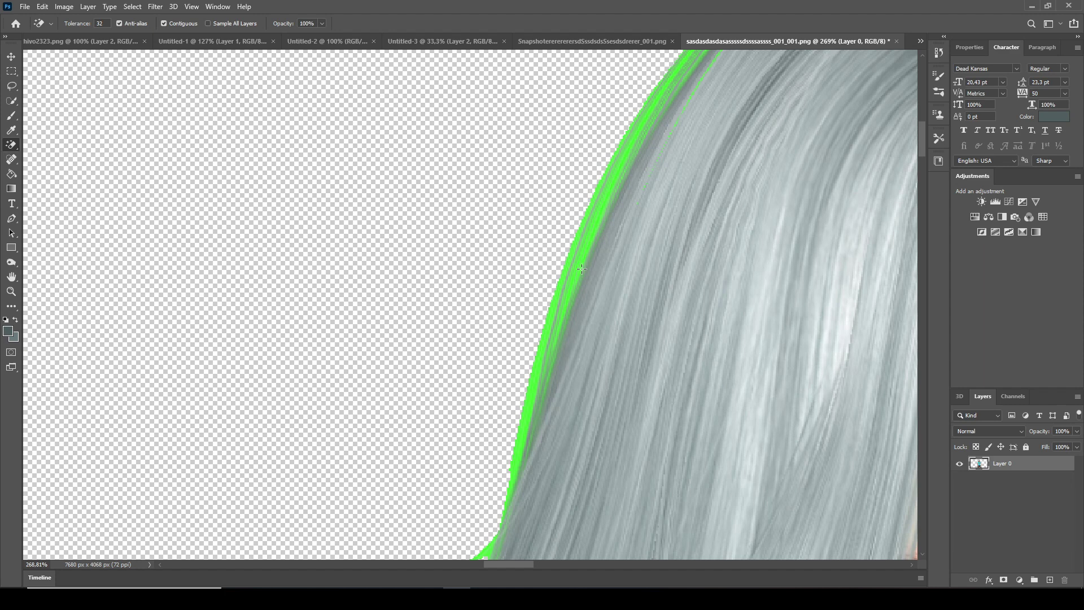
{"action": "scroll", "coordinate": [561, 323], "scroll_direction": "up", "scroll_amount": 2}
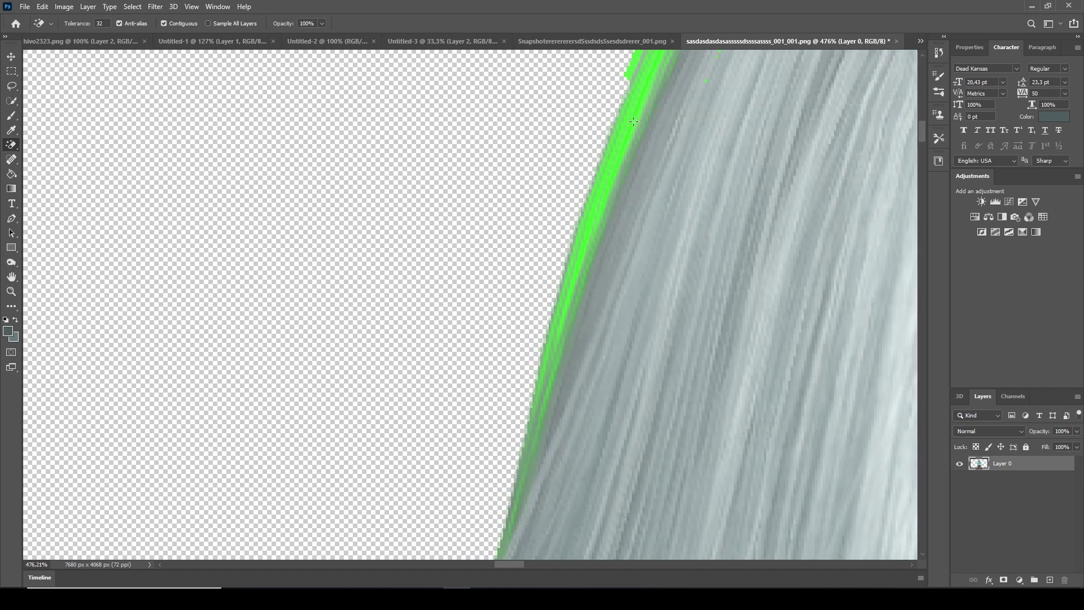
{"action": "scroll", "coordinate": [590, 220], "scroll_direction": "up", "scroll_amount": 3}
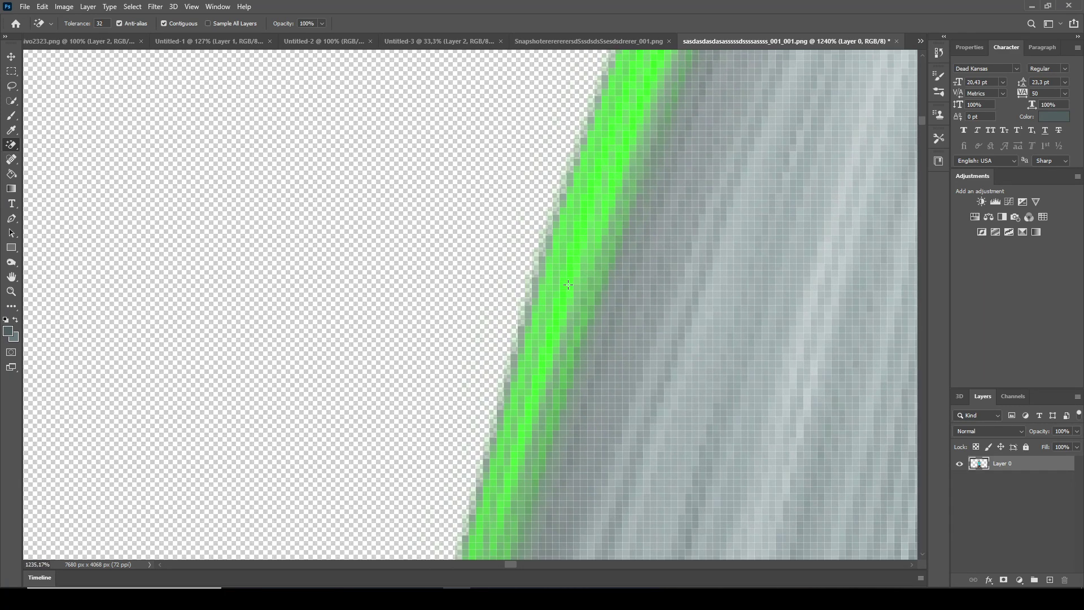
{"action": "left_click", "coordinate": [568, 283]}
{"action": "scroll", "coordinate": [568, 284], "scroll_direction": "down", "scroll_amount": 3}
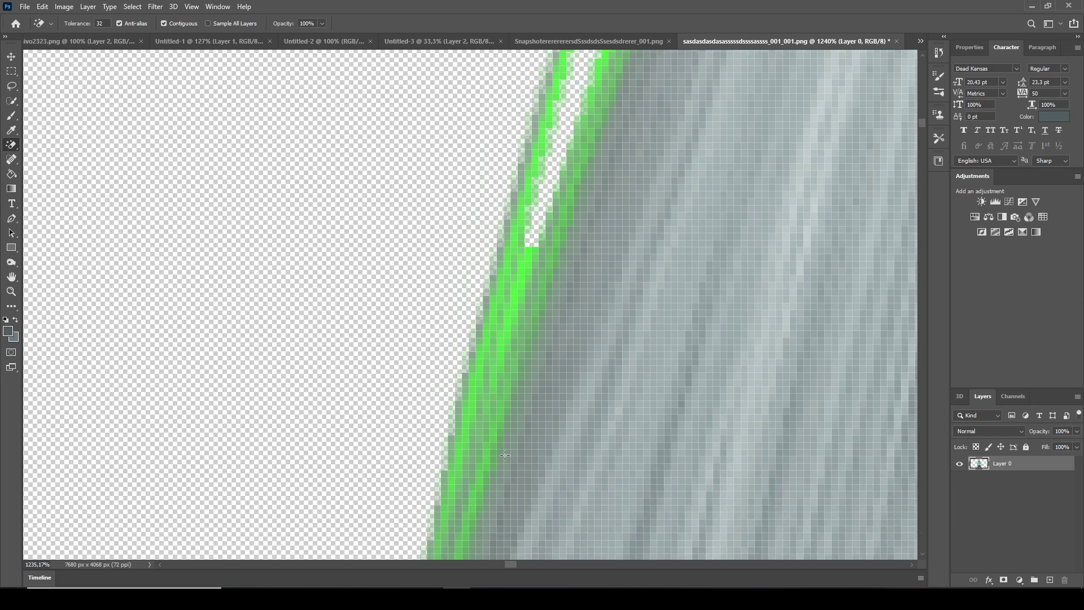
{"action": "scroll", "coordinate": [620, 215], "scroll_direction": "down", "scroll_amount": 5}
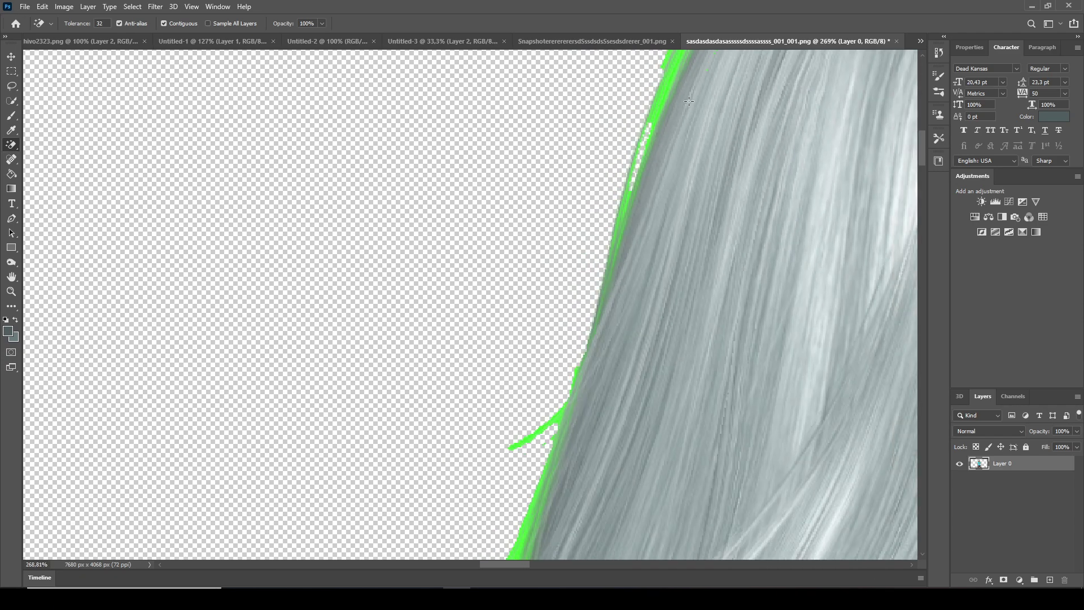
{"action": "scroll", "coordinate": [689, 102], "scroll_direction": "up", "scroll_amount": 3}
{"action": "scroll", "coordinate": [689, 102], "scroll_direction": "up", "scroll_amount": 3}
{"action": "scroll", "coordinate": [702, 203], "scroll_direction": "up", "scroll_amount": 2}
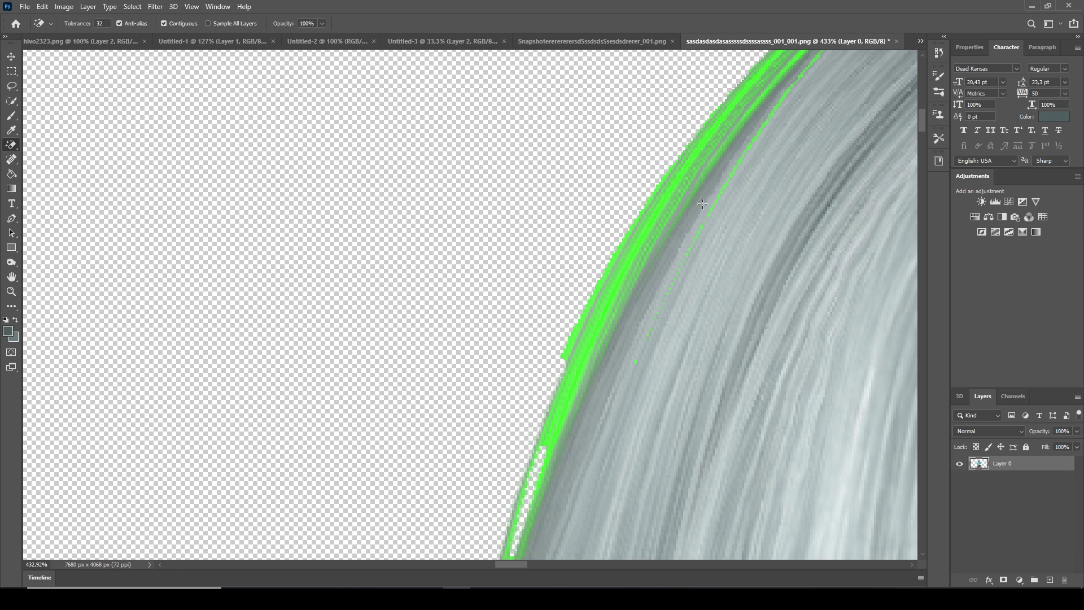
{"action": "scroll", "coordinate": [641, 238], "scroll_direction": "down", "scroll_amount": 5}
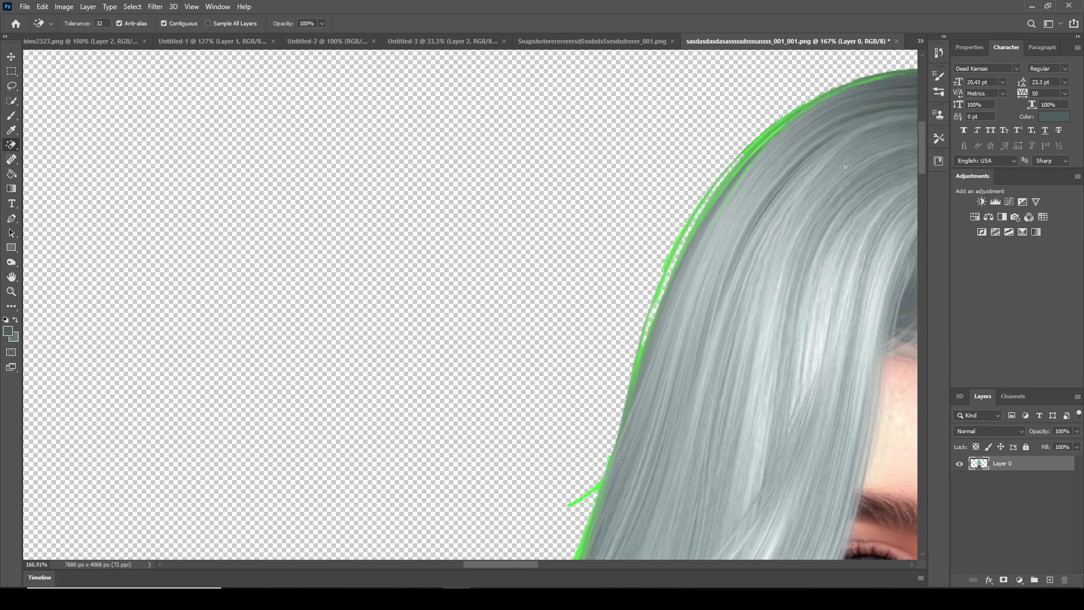
Step: Erase the green patches along the crown's outer curve on the side of the visible ear
{"action": "scroll", "coordinate": [869, 146], "scroll_direction": "down", "scroll_amount": 7}
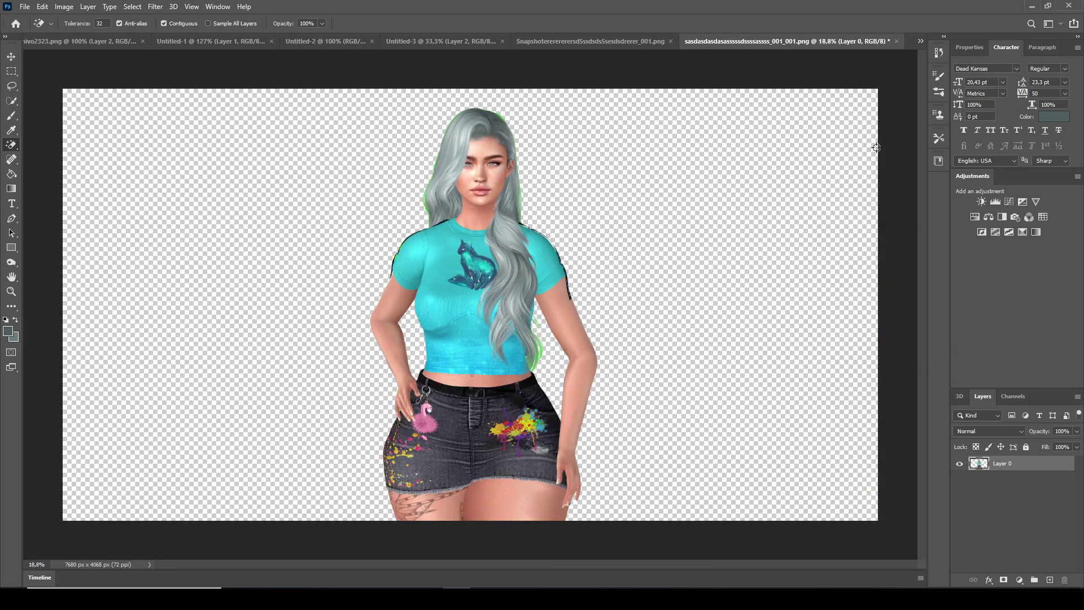
{"action": "scroll", "coordinate": [603, 91], "scroll_direction": "up", "scroll_amount": 10}
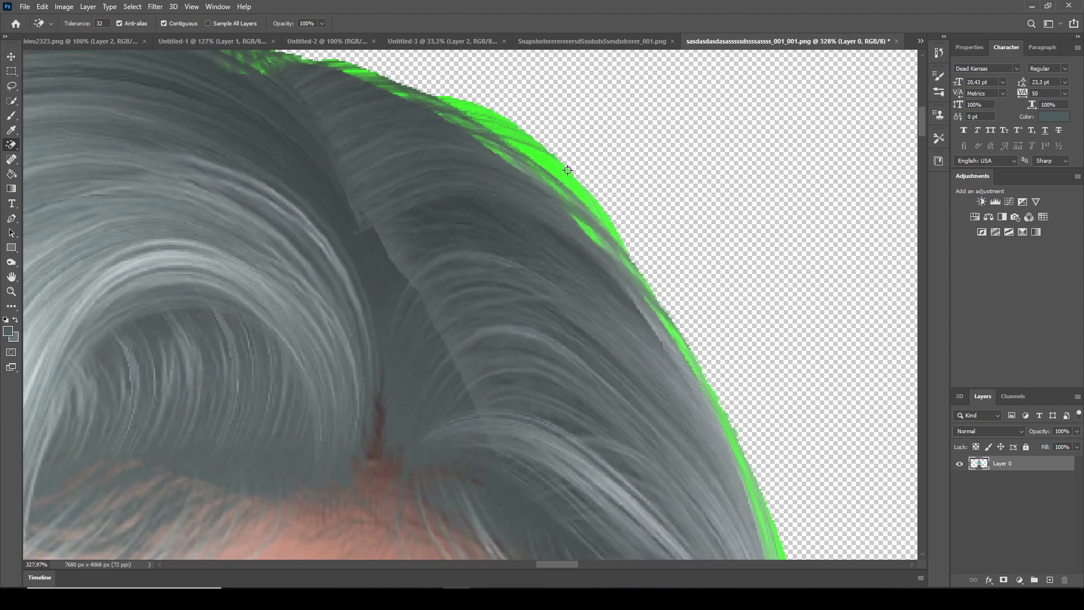
{"action": "scroll", "coordinate": [567, 170], "scroll_direction": "up", "scroll_amount": 3}
{"action": "left_click", "coordinate": [544, 165]}
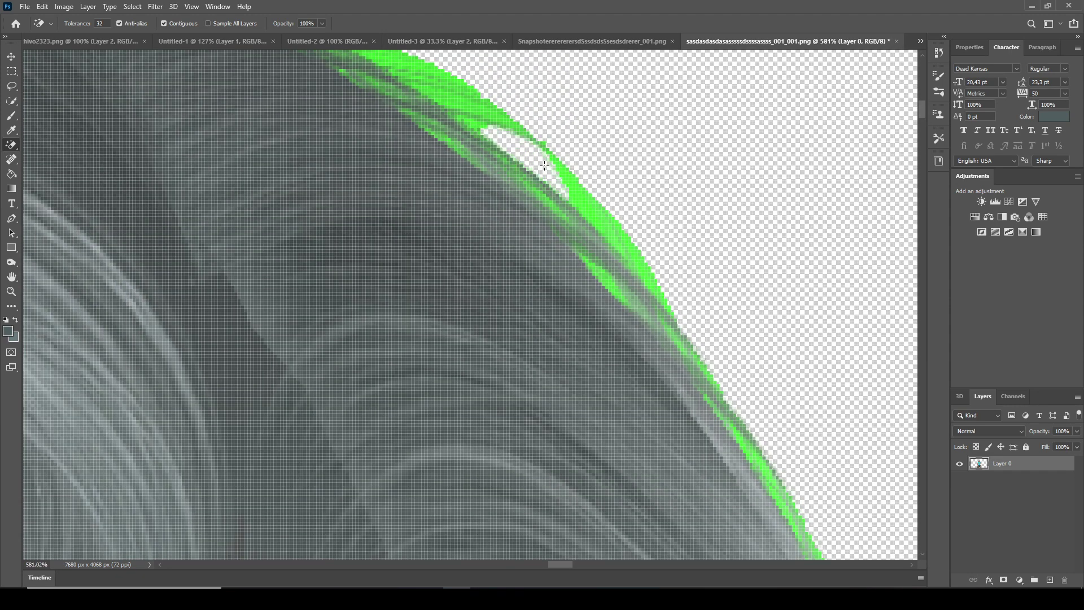
{"action": "left_click", "coordinate": [609, 288]}
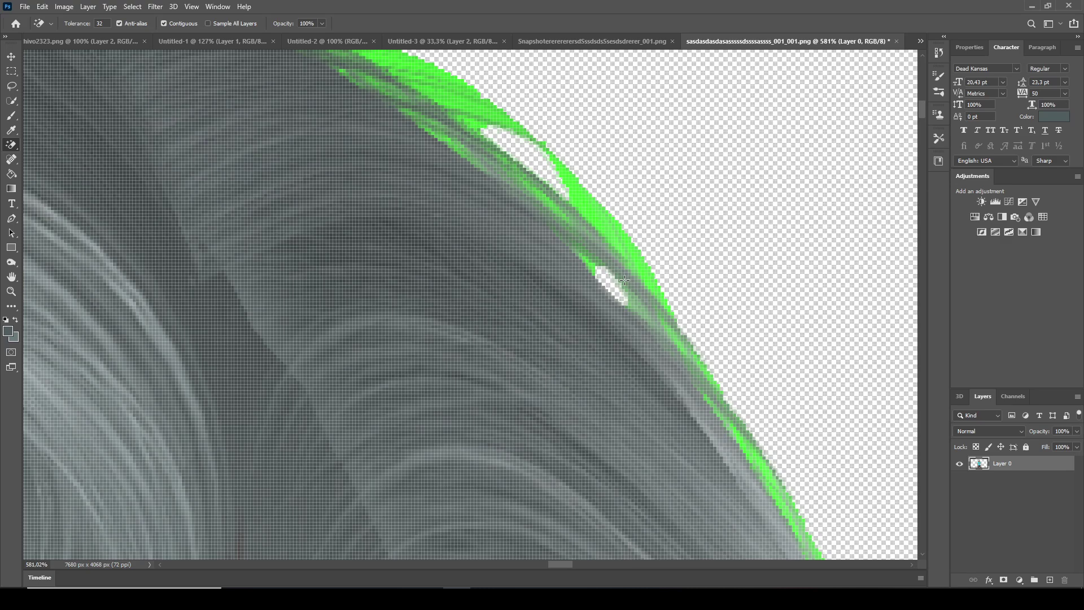
{"action": "left_click", "coordinate": [649, 277]}
{"action": "scroll", "coordinate": [622, 191], "scroll_direction": "down", "scroll_amount": 4}
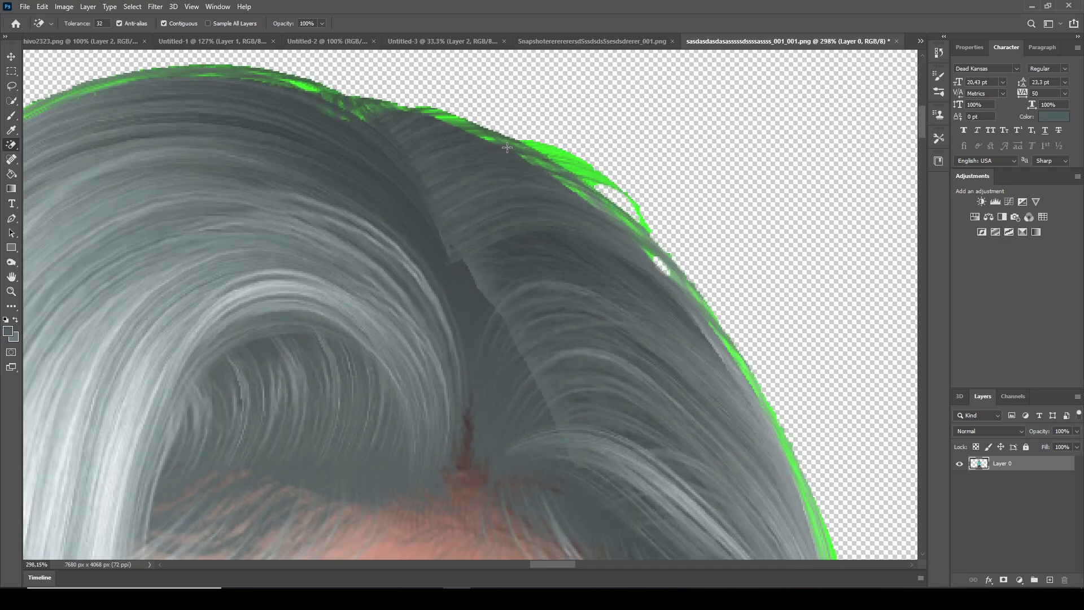
Step: Try to erase the thin green fringe at the top of the head near the parting, and undo that erase
{"action": "left_click", "coordinate": [507, 148]}
{"action": "scroll", "coordinate": [672, 248], "scroll_direction": "down", "scroll_amount": 5}
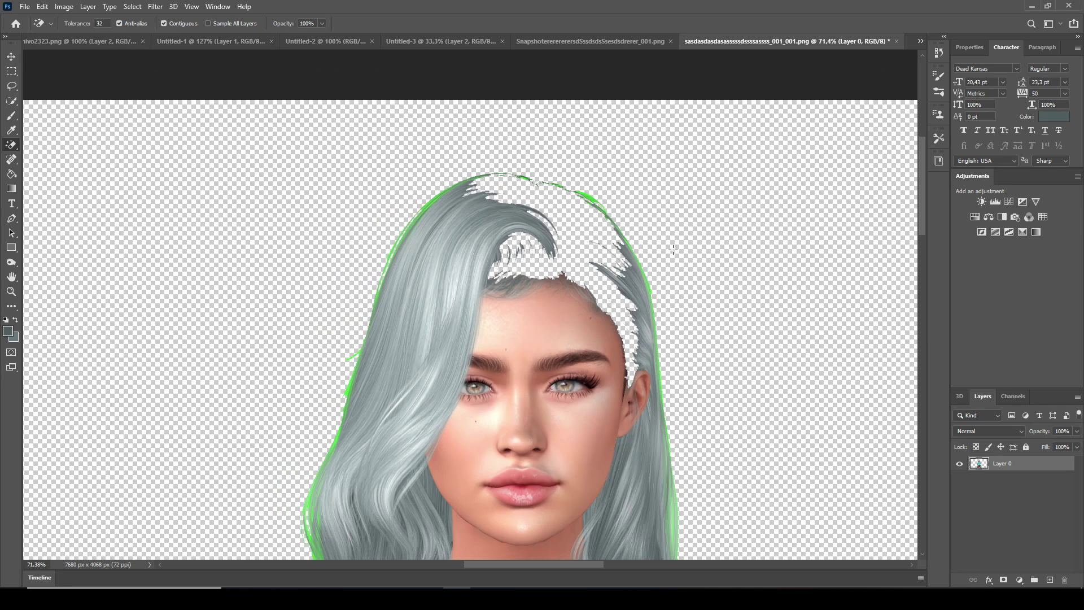
{"action": "key", "text": "ctrl+z"}
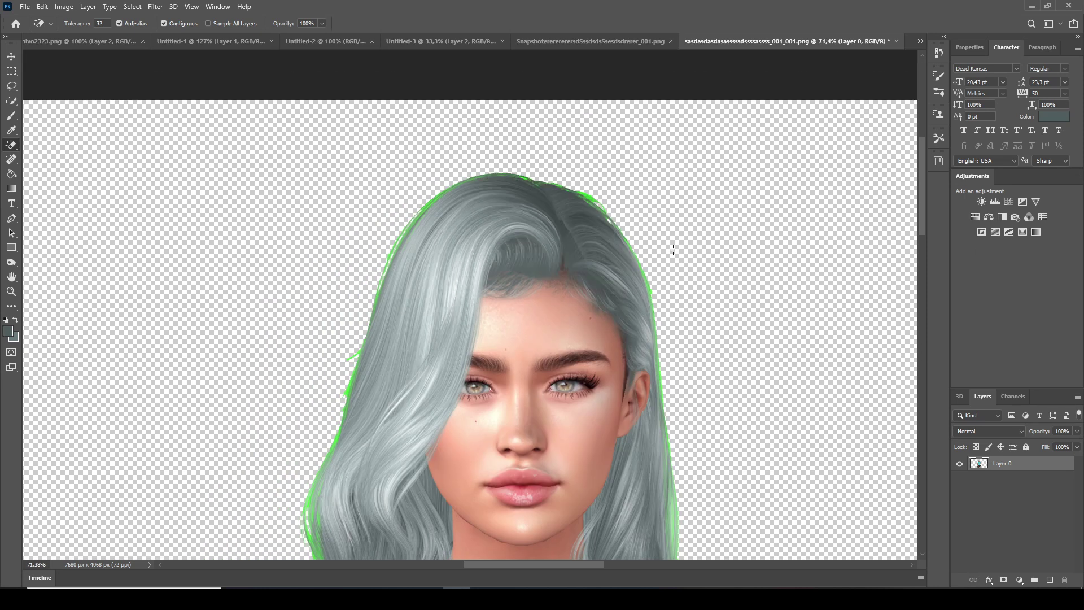
Step: Add a new layer above the avatar layer and turn it into a clipping mask
{"action": "scroll", "coordinate": [673, 249], "scroll_direction": "down", "scroll_amount": 4}
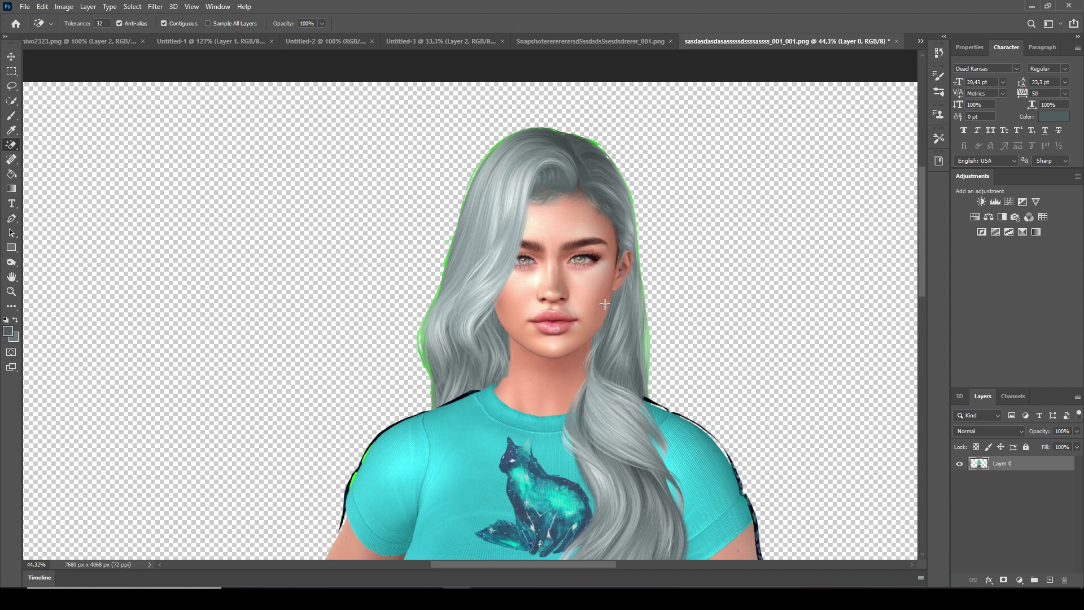
{"action": "scroll", "coordinate": [605, 303], "scroll_direction": "down", "scroll_amount": 4}
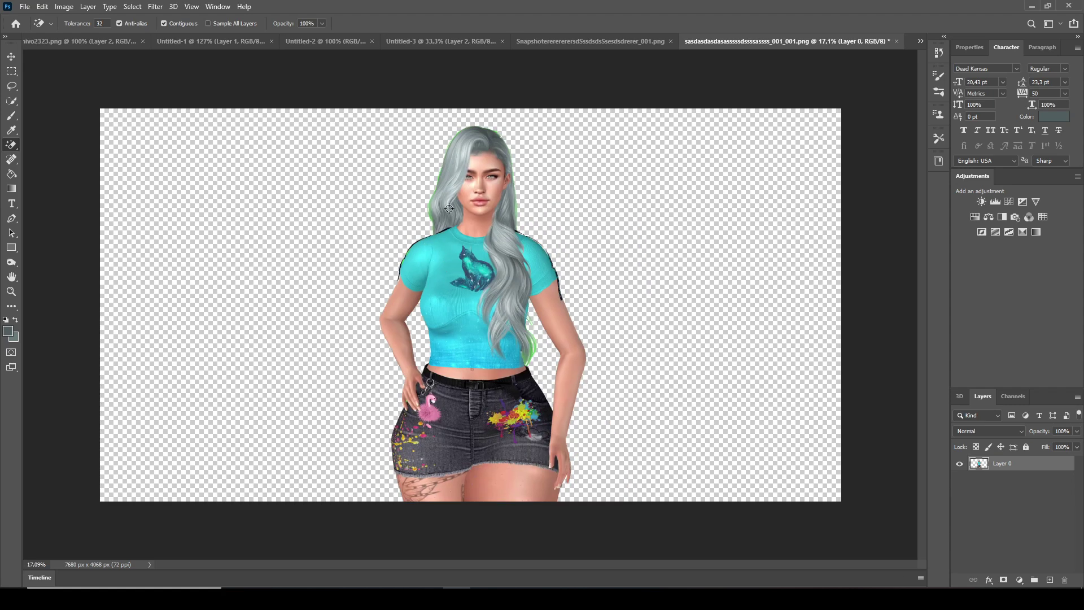
{"action": "scroll", "coordinate": [449, 209], "scroll_direction": "up", "scroll_amount": 2}
{"action": "scroll", "coordinate": [464, 182], "scroll_direction": "up", "scroll_amount": 1}
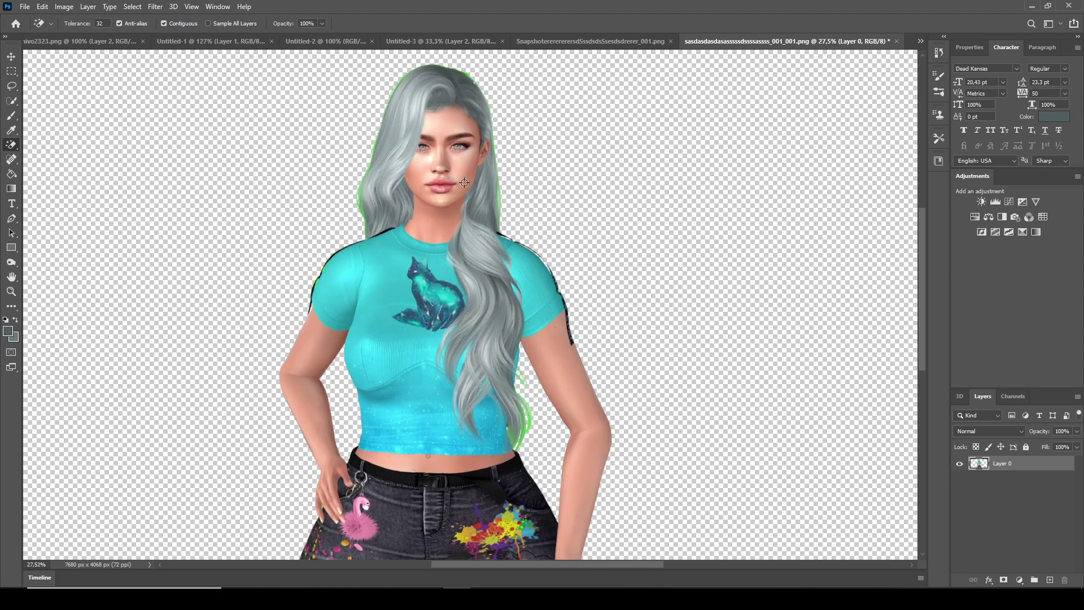
{"action": "scroll", "coordinate": [368, 170], "scroll_direction": "up", "scroll_amount": 1}
{"action": "scroll", "coordinate": [431, 210], "scroll_direction": "up", "scroll_amount": 1}
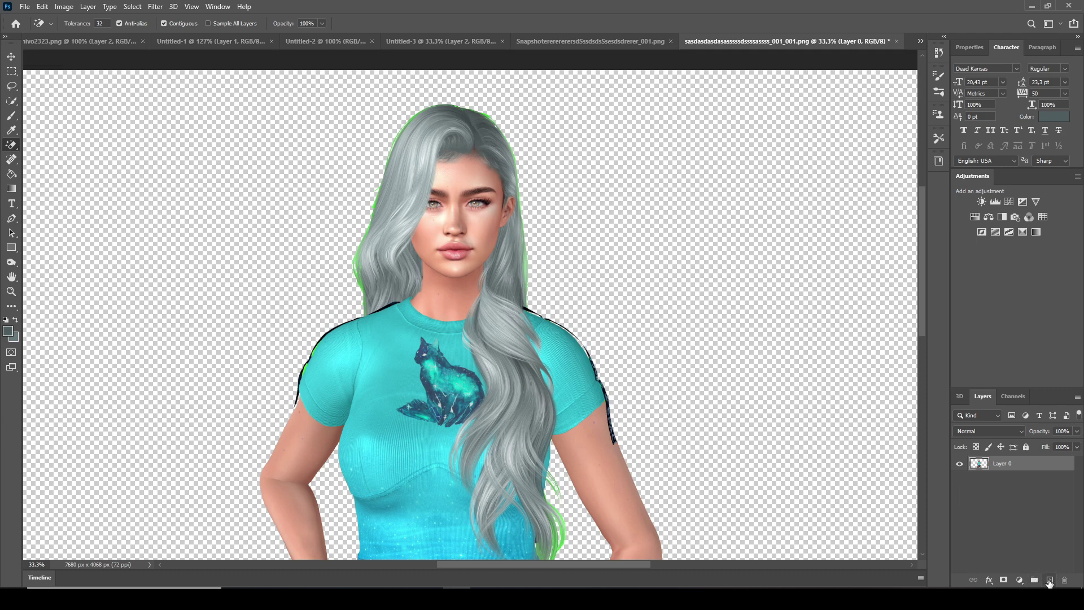
{"action": "left_click", "coordinate": [1049, 580]}
{"action": "right_click", "coordinate": [982, 464]}
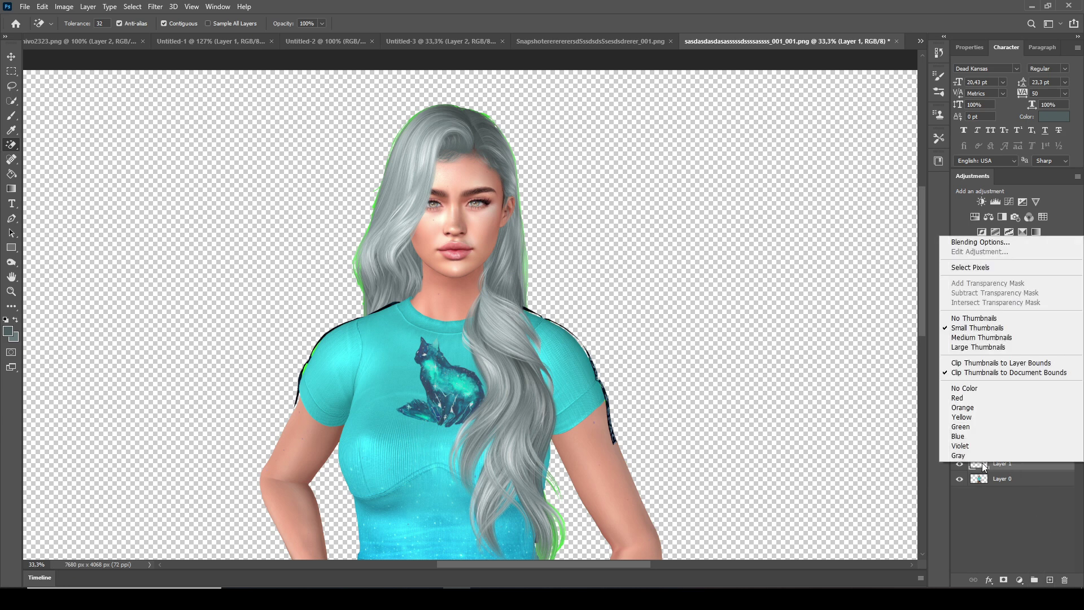
{"action": "left_click", "coordinate": [1016, 507]}
{"action": "right_click", "coordinate": [1008, 464]}
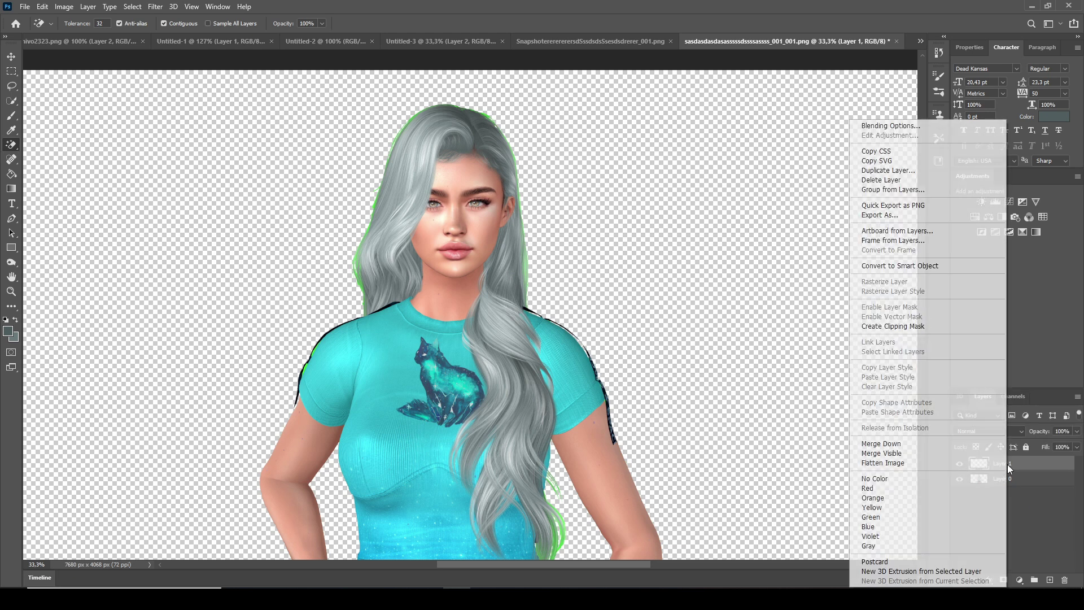
{"action": "left_click", "coordinate": [898, 325]}
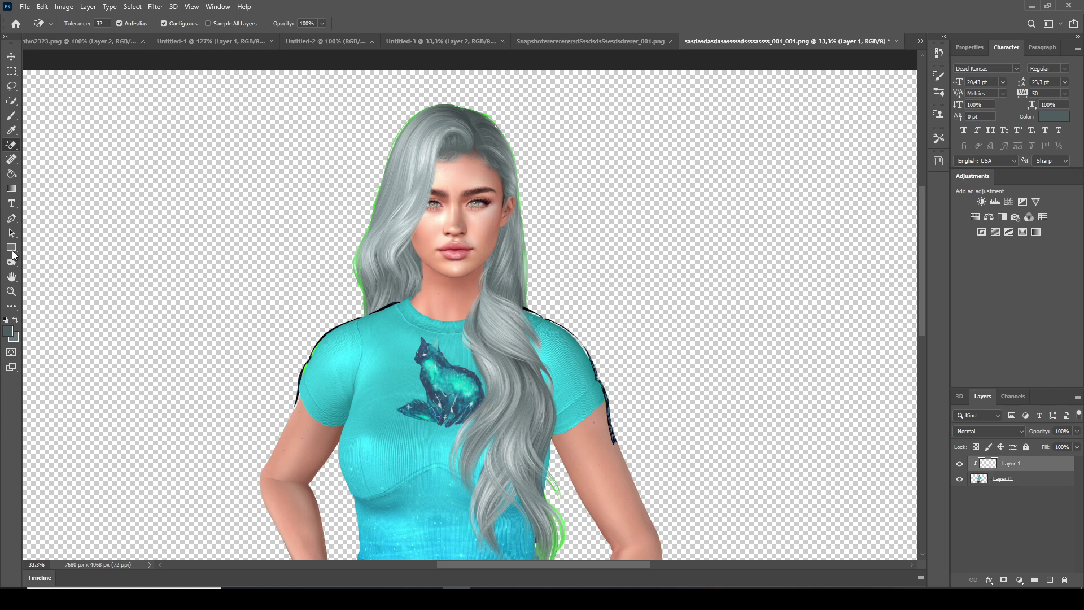
Step: Paint test brush strokes on the clipped layer across the avatar's sleeve, shirt, hair and face
{"action": "left_click", "coordinate": [10, 119]}
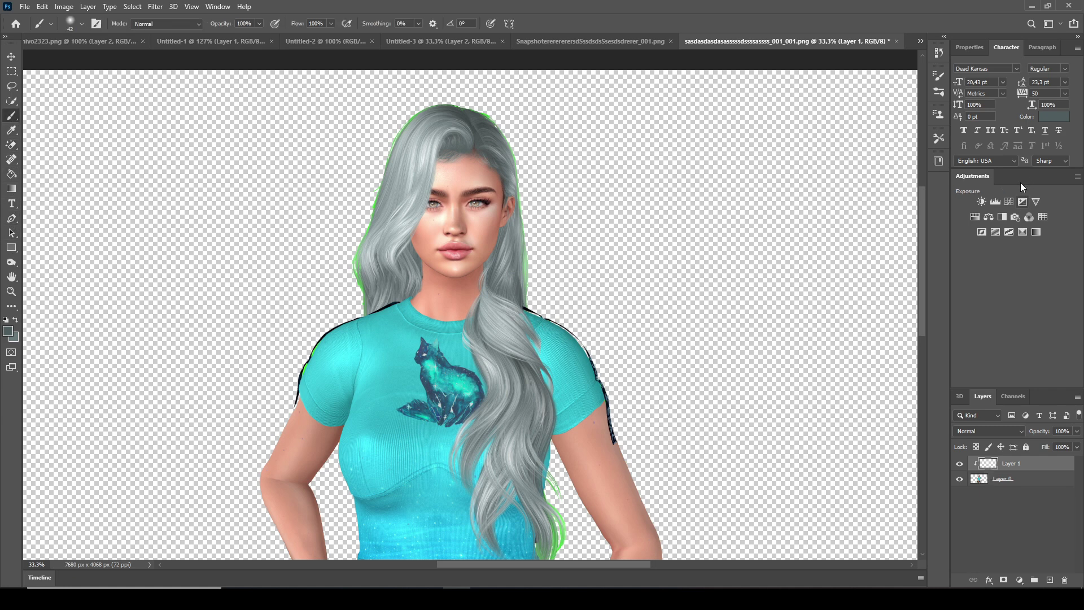
{"action": "left_click_drag", "start_coordinate": [573, 391], "coordinate": [599, 380]}
{"action": "left_click_drag", "start_coordinate": [576, 343], "coordinate": [436, 357]}
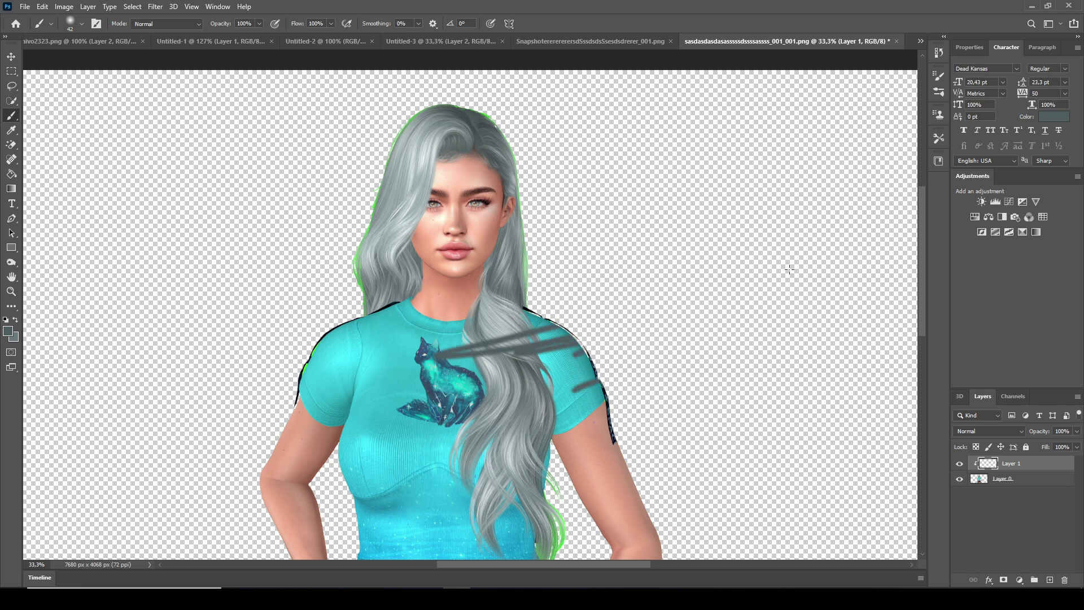
{"action": "left_click_drag", "start_coordinate": [528, 272], "coordinate": [477, 290]}
{"action": "left_click_drag", "start_coordinate": [519, 198], "coordinate": [365, 231]}
{"action": "left_click_drag", "start_coordinate": [522, 237], "coordinate": [363, 240]}
{"action": "left_click_drag", "start_coordinate": [518, 186], "coordinate": [378, 196]}
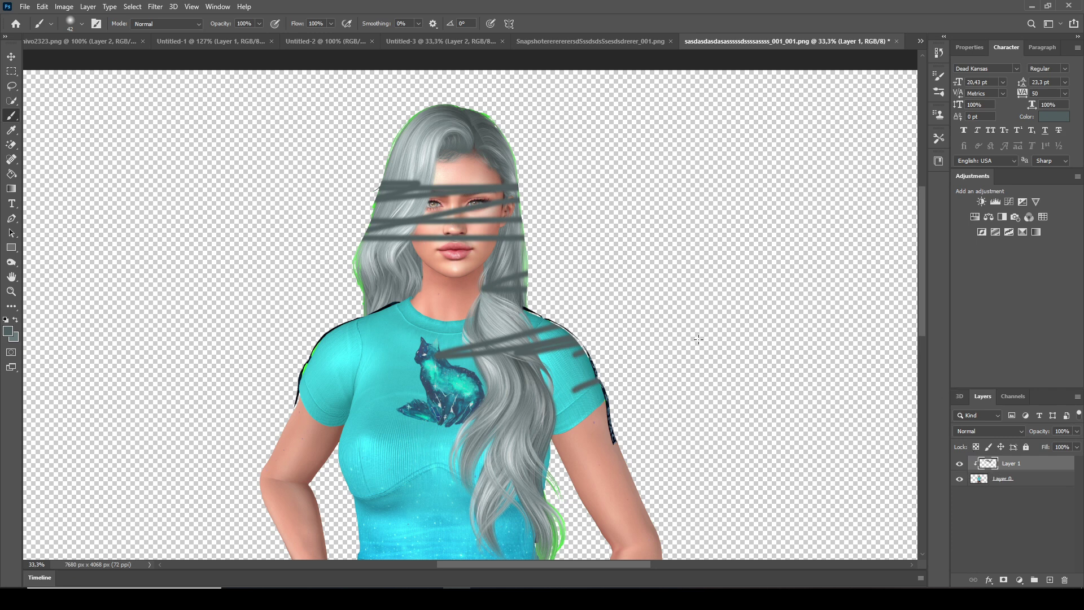
Step: Undo all the test brush strokes on the clipped layer
{"action": "key", "text": "ctrl+z"}
{"action": "key", "text": "ctrl+z"}
{"action": "key", "text": "ctrl+z"}
{"action": "key", "text": "ctrl+z"}
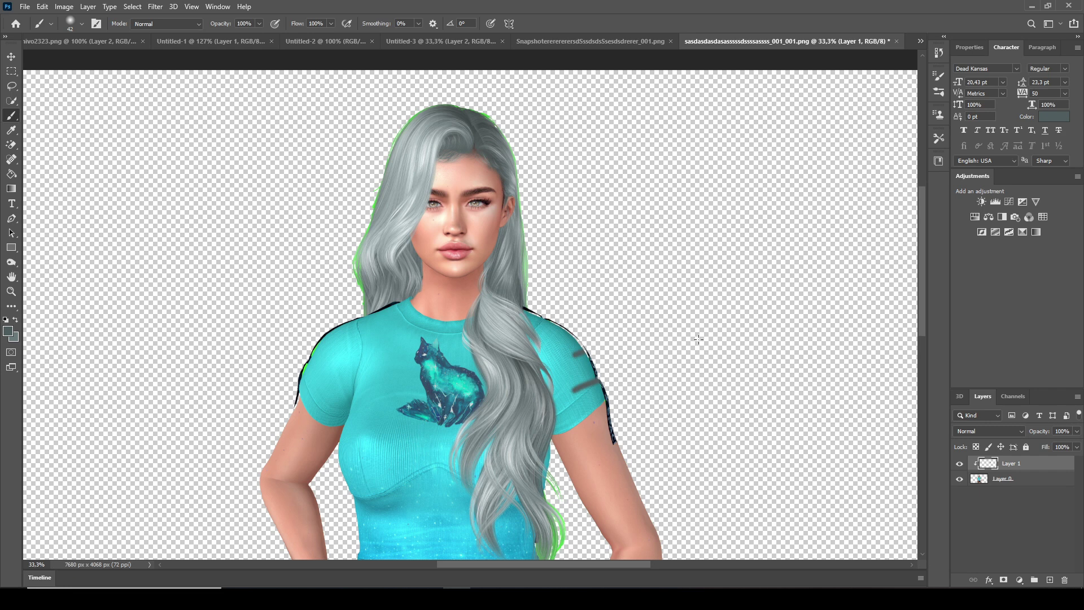
{"action": "key", "text": "ctrl+z"}
{"action": "key", "text": "ctrl+z"}
Step: Set the Brush tool to the first soft round tip of the General Brushes with a size of 51 px for the hair edge
{"action": "scroll", "coordinate": [531, 265], "scroll_direction": "up", "scroll_amount": 10}
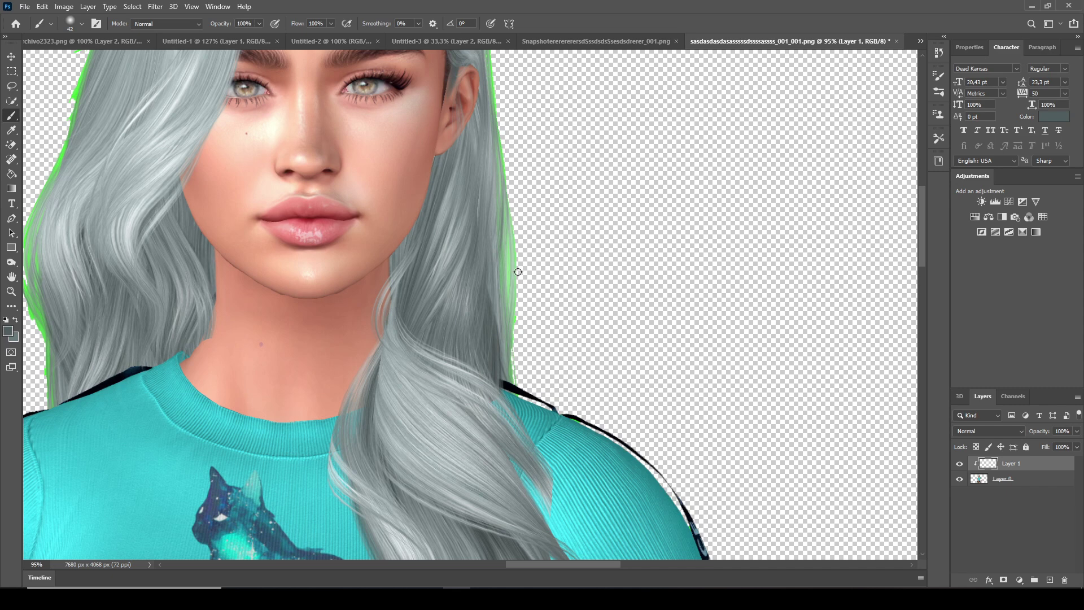
{"action": "scroll", "coordinate": [518, 271], "scroll_direction": "up", "scroll_amount": 3}
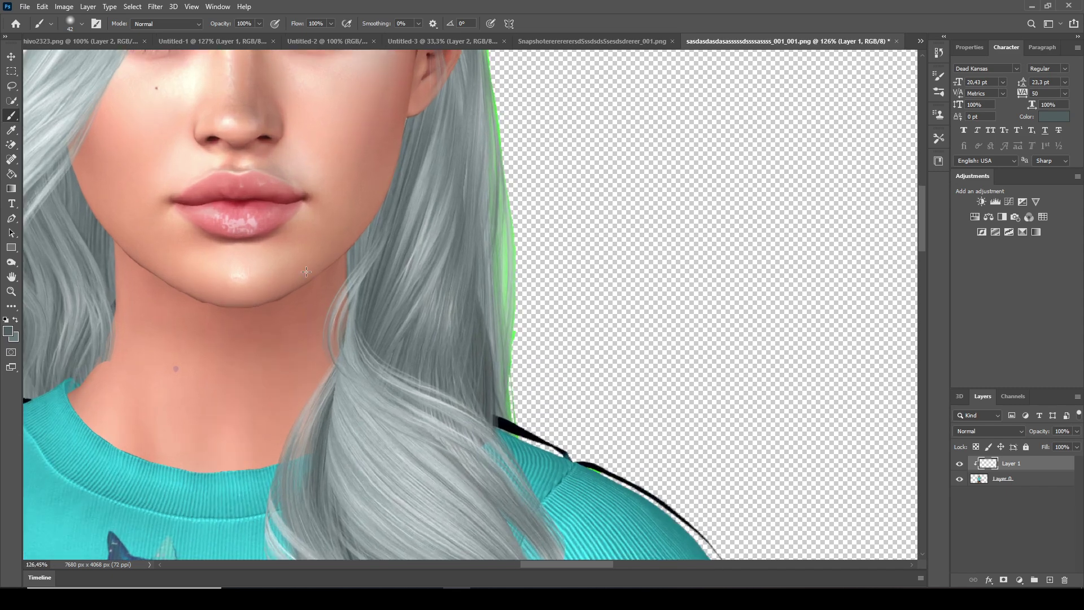
{"action": "left_click", "coordinate": [11, 118]}
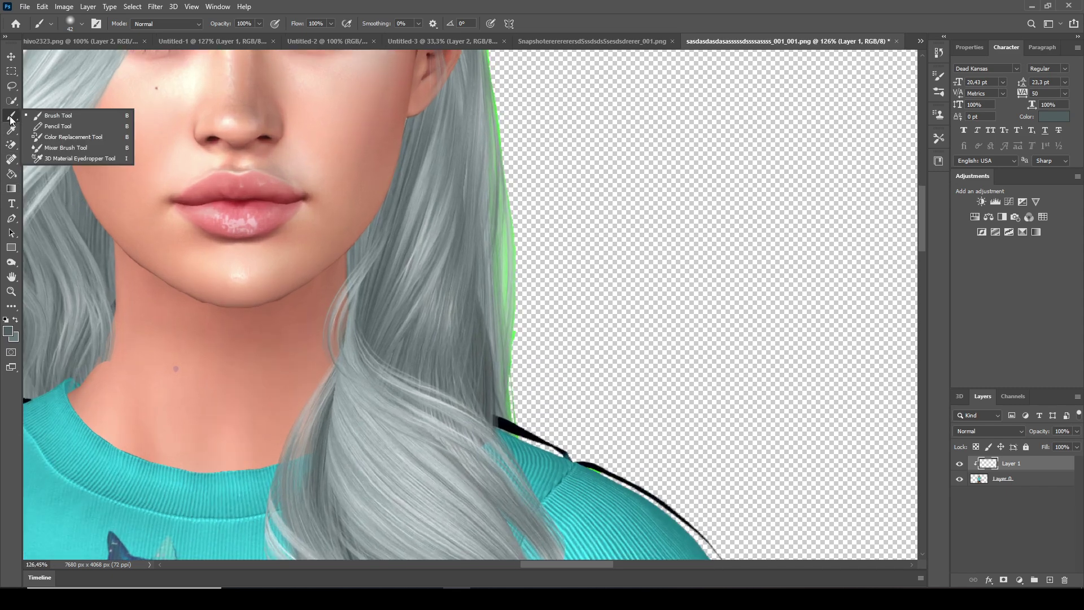
{"action": "left_click", "coordinate": [52, 115]}
{"action": "right_click", "coordinate": [518, 266]}
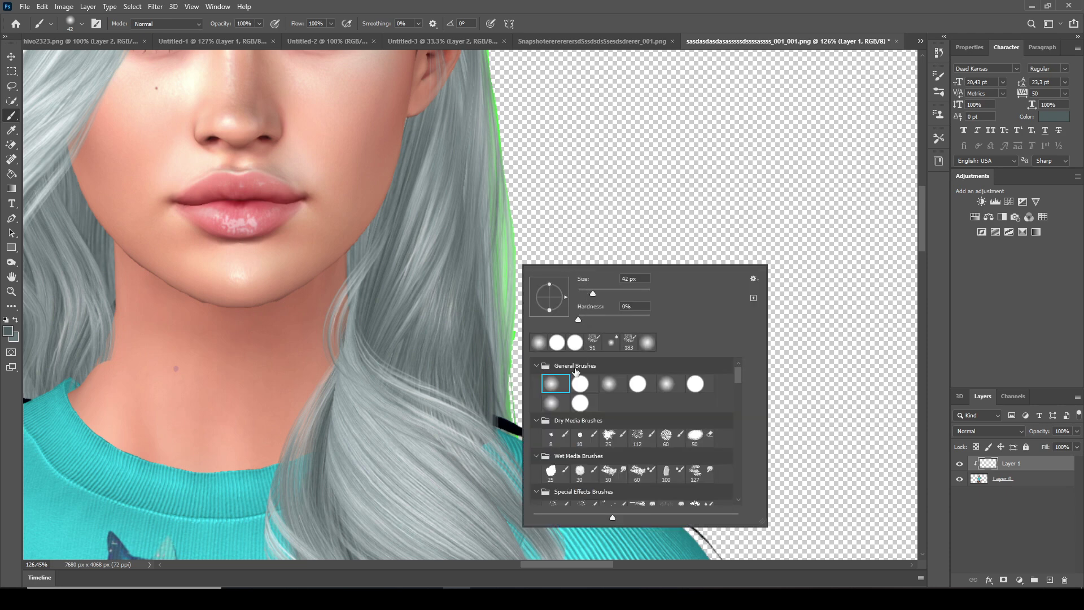
{"action": "left_click", "coordinate": [555, 385]}
{"action": "left_click_drag", "start_coordinate": [597, 291], "coordinate": [593, 290]}
{"action": "left_click_drag", "start_coordinate": [592, 296], "coordinate": [589, 296]}
{"action": "left_click", "coordinate": [596, 293]}
{"action": "key", "text": "Return"}
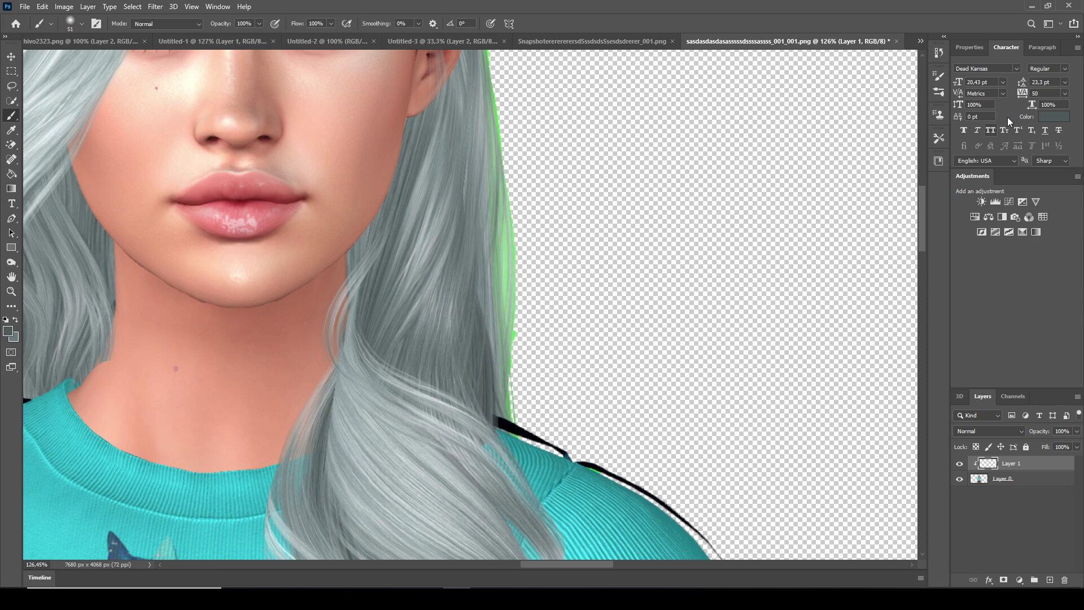
Step: Set the text color to a dark gray-teal (4d5859) sampled from the avatar's hair
{"action": "left_click", "coordinate": [1046, 116]}
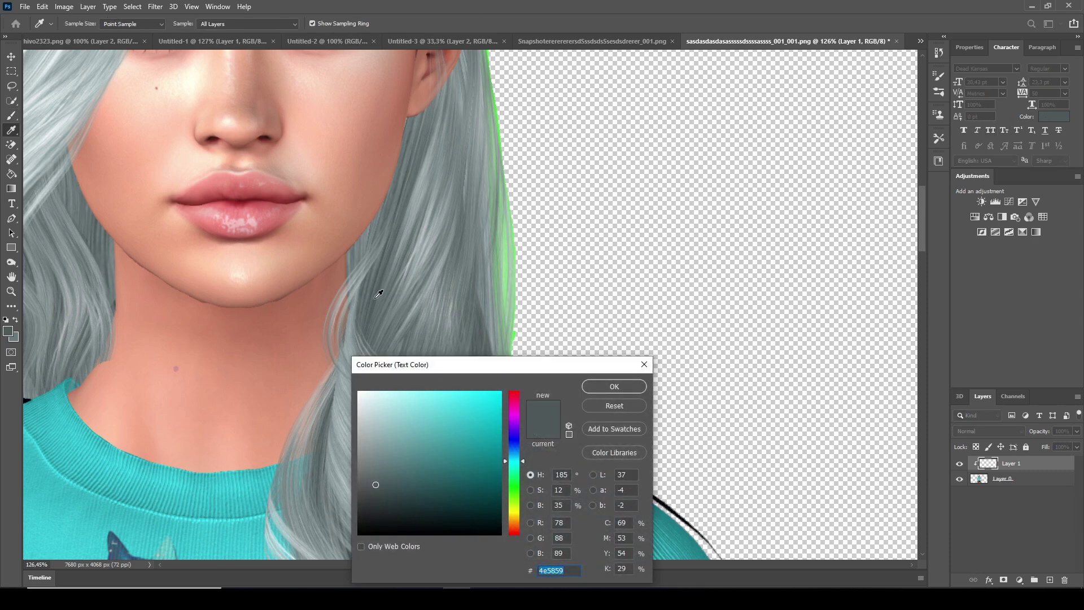
{"action": "left_click", "coordinate": [377, 297]}
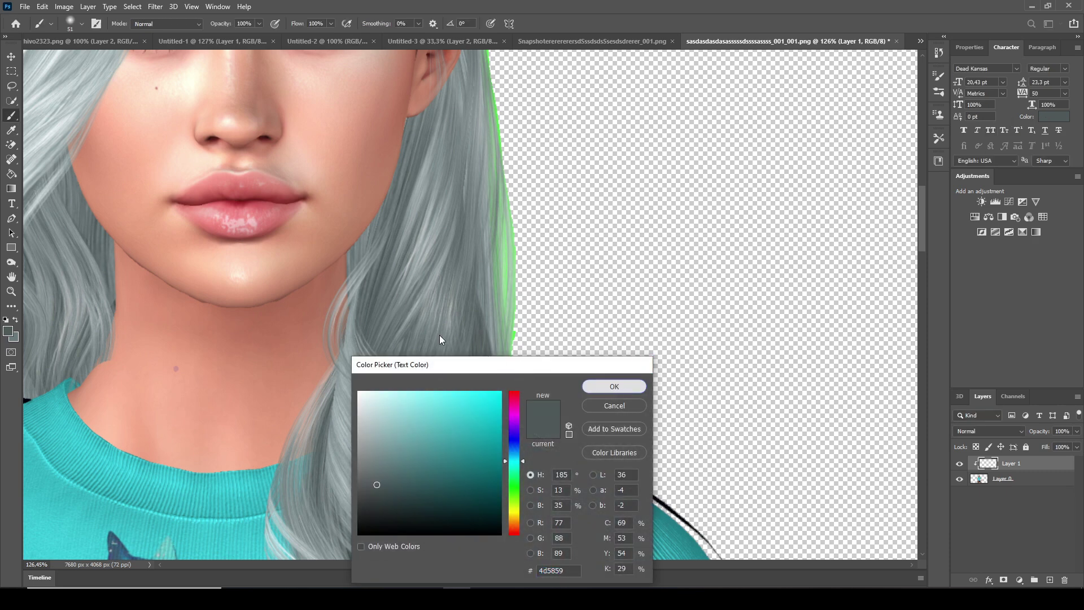
{"action": "left_click", "coordinate": [621, 387]}
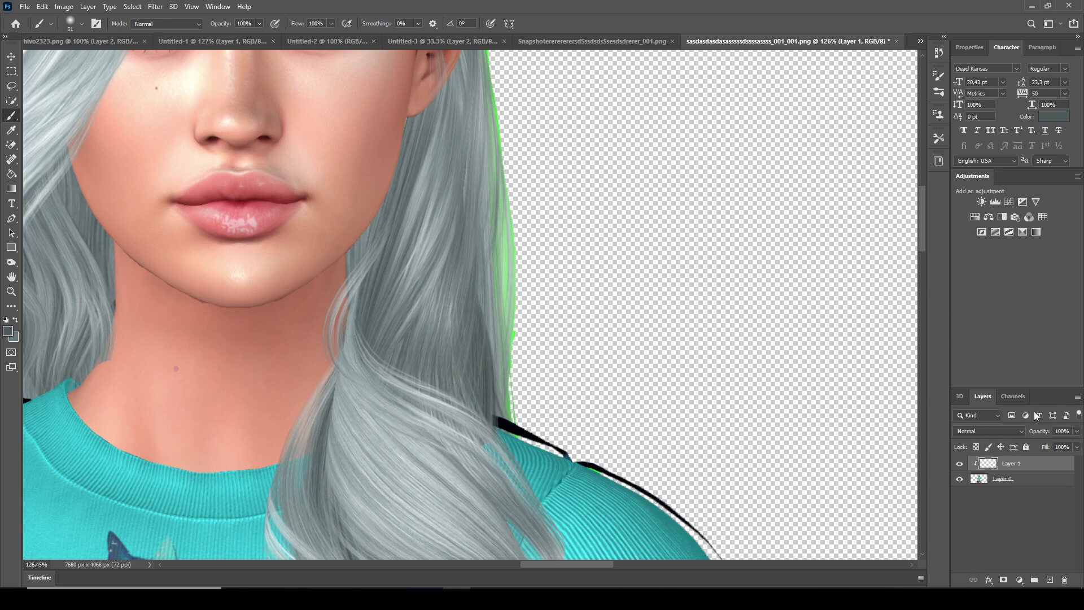
Step: Set the blending mode of the clipped layer above the avatar to Color
{"action": "left_click", "coordinate": [973, 429]}
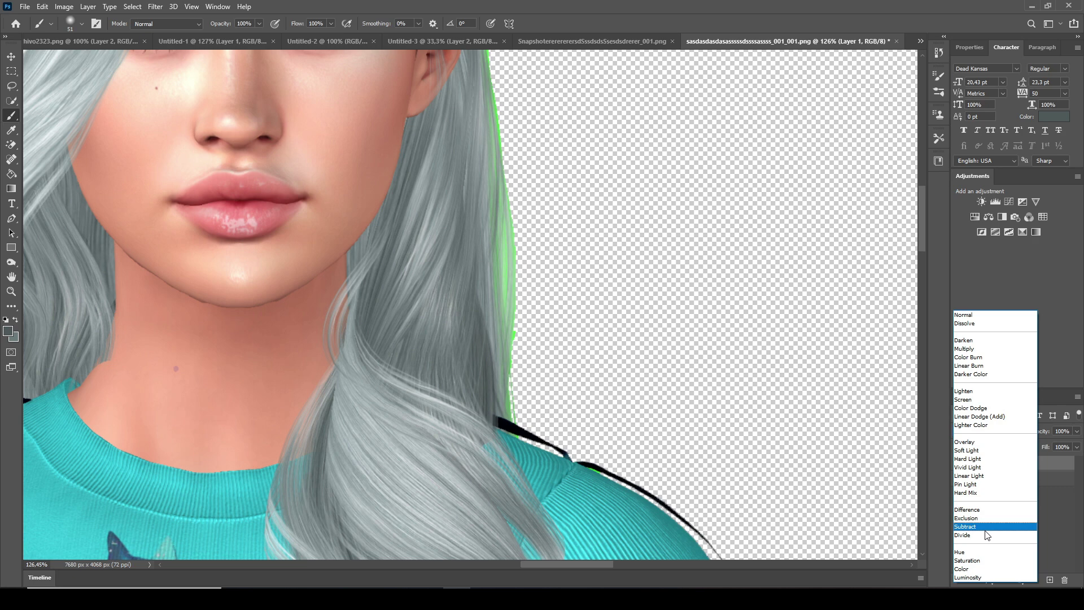
{"action": "left_click", "coordinate": [1067, 387]}
{"action": "left_click", "coordinate": [968, 431]}
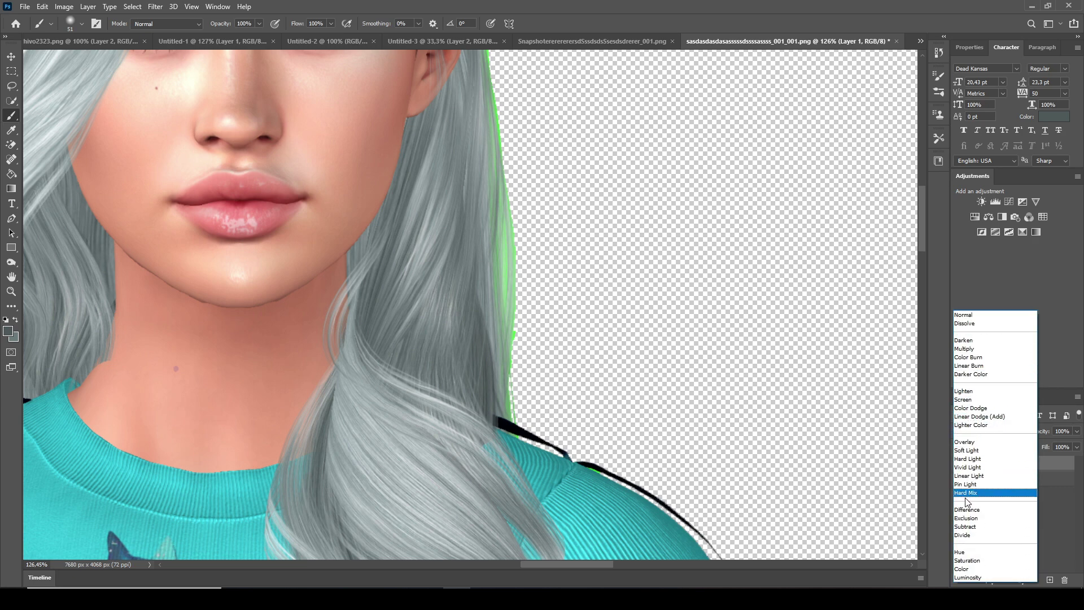
{"action": "left_click", "coordinate": [970, 572]}
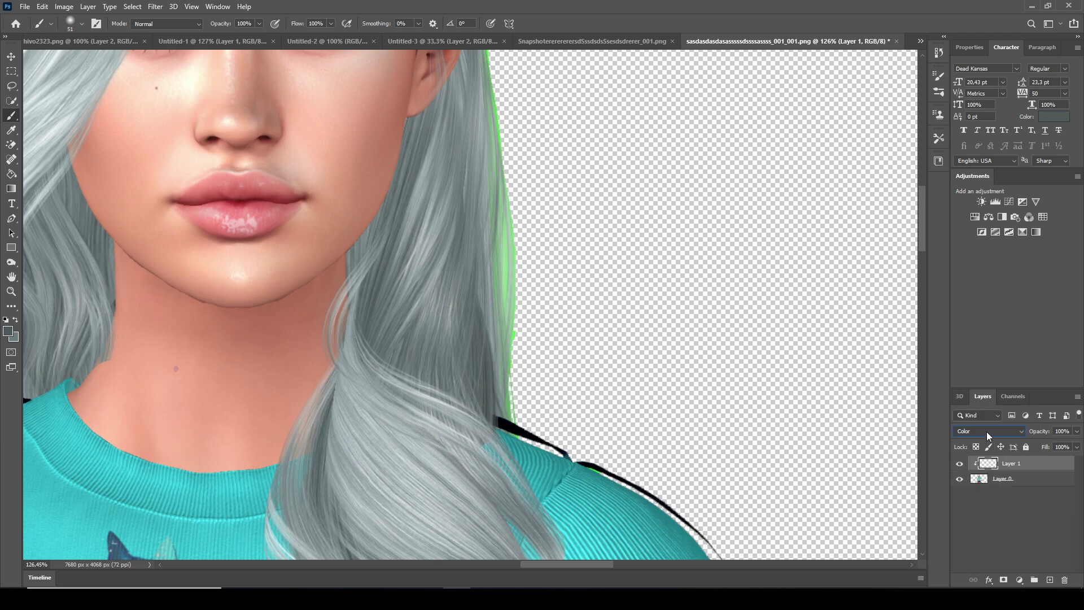
{"action": "left_click", "coordinate": [987, 431]}
{"action": "left_click", "coordinate": [966, 568]}
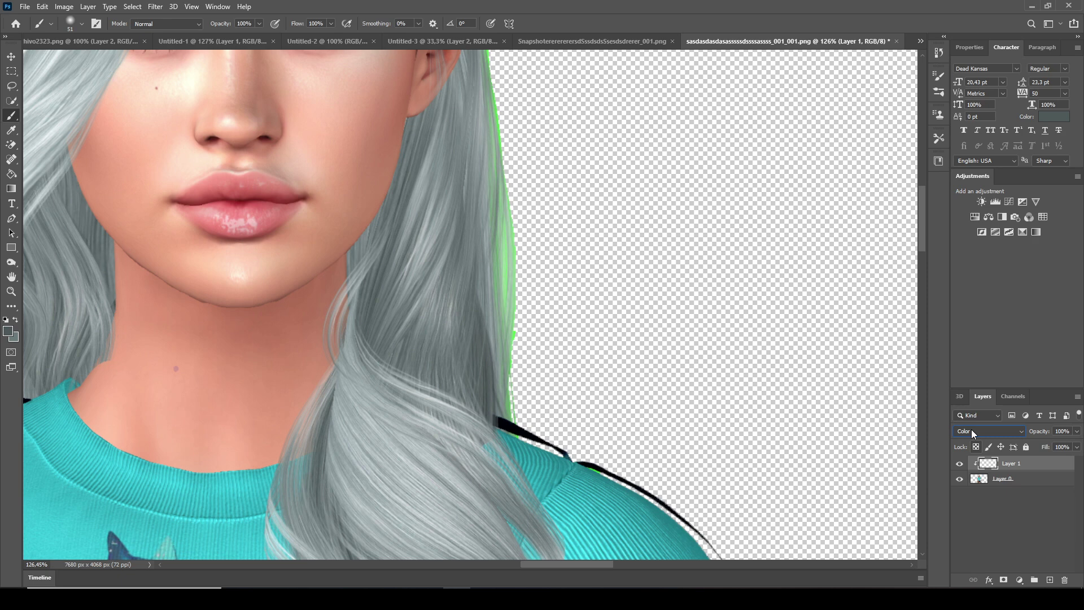